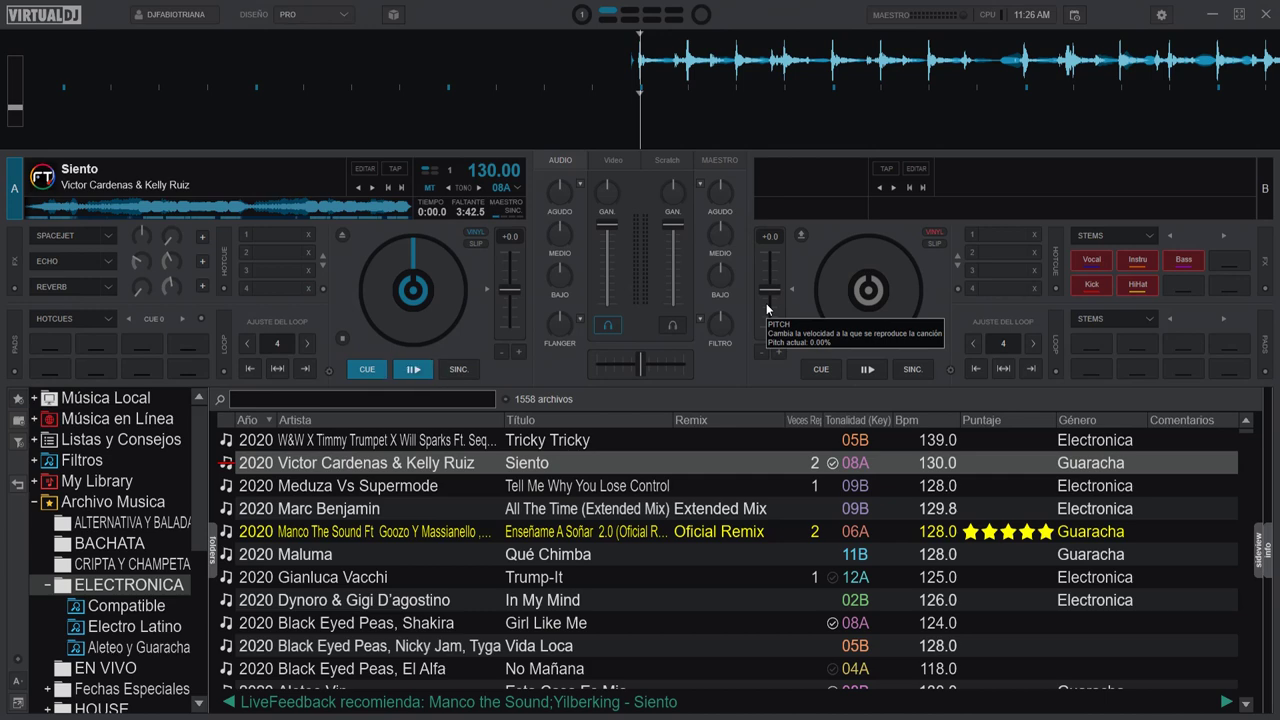
# Step: Browse the audio effects in the extensions store to locate SpaceJet
pyautogui.click(1162, 14)
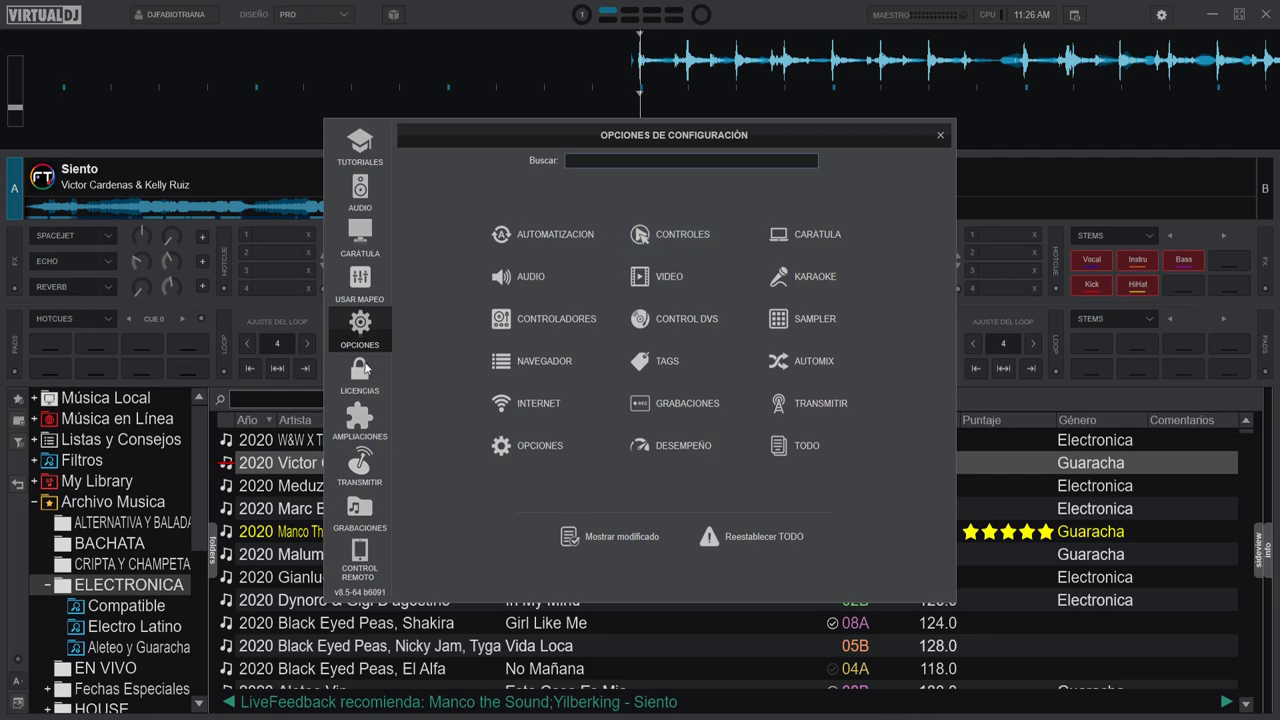
pyautogui.click(356, 422)
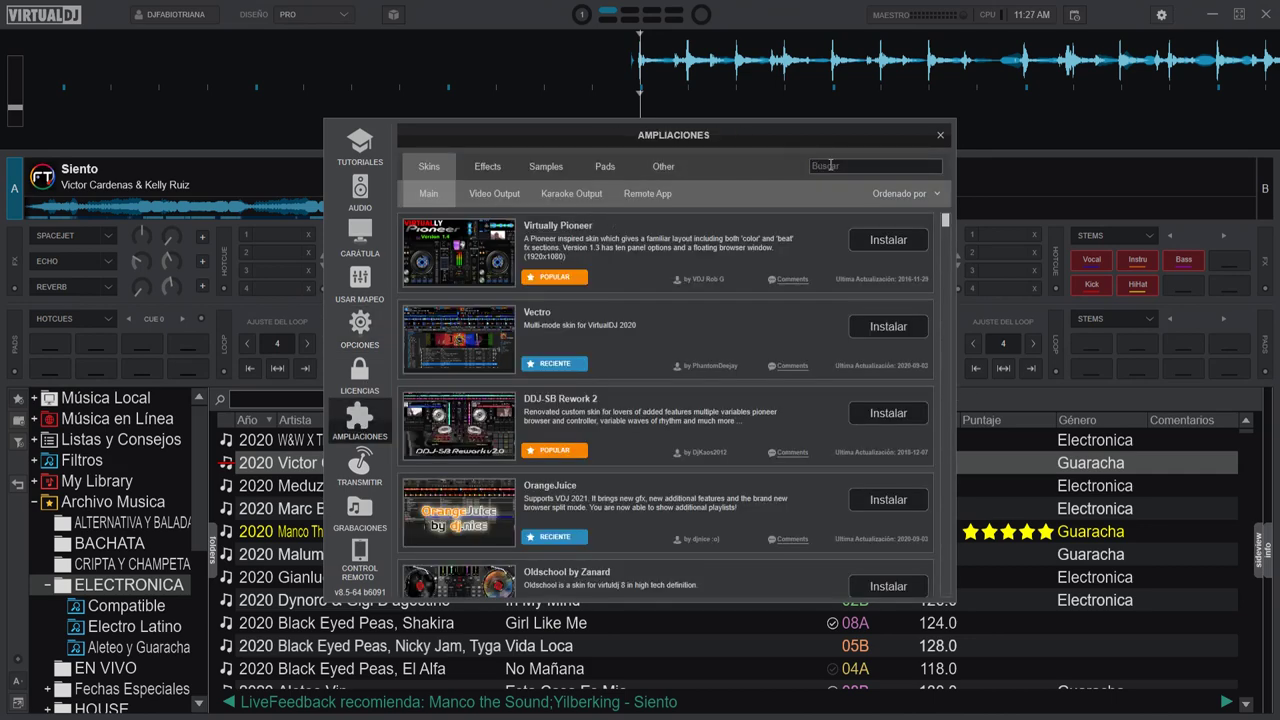
pyautogui.click(483, 168)
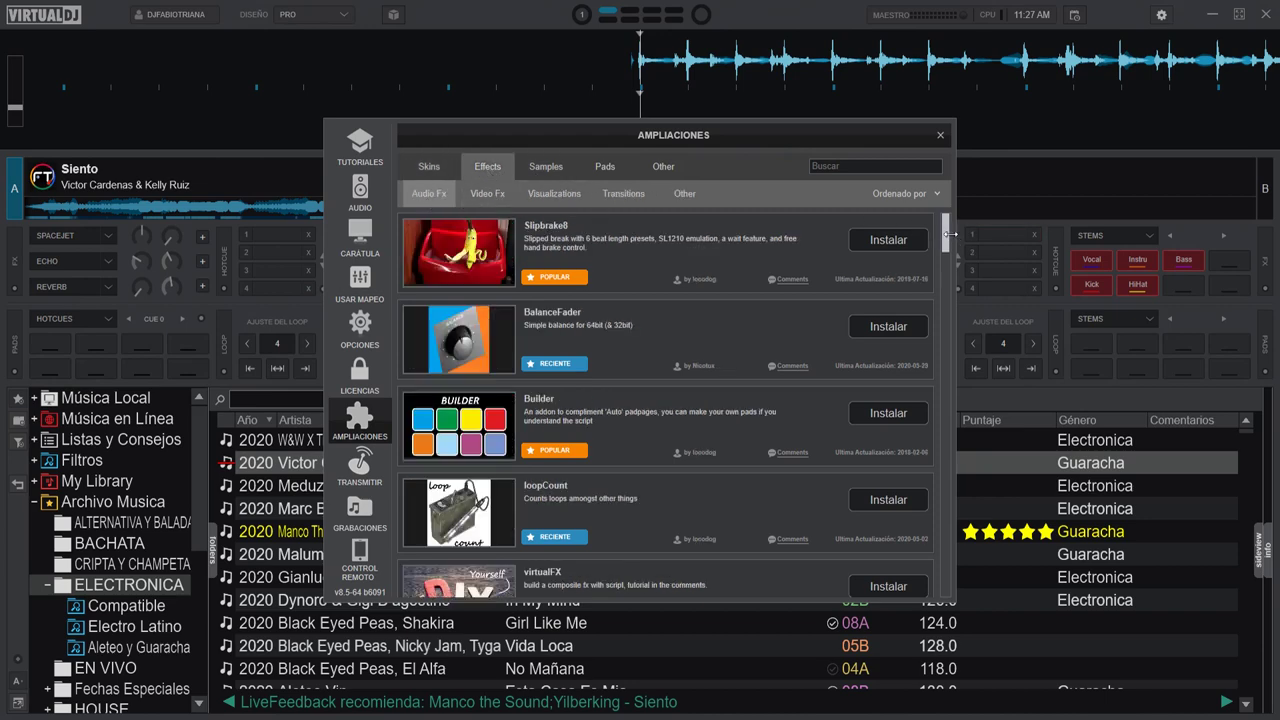
pyautogui.moveTo(944, 236); pyautogui.dragTo(951, 346)
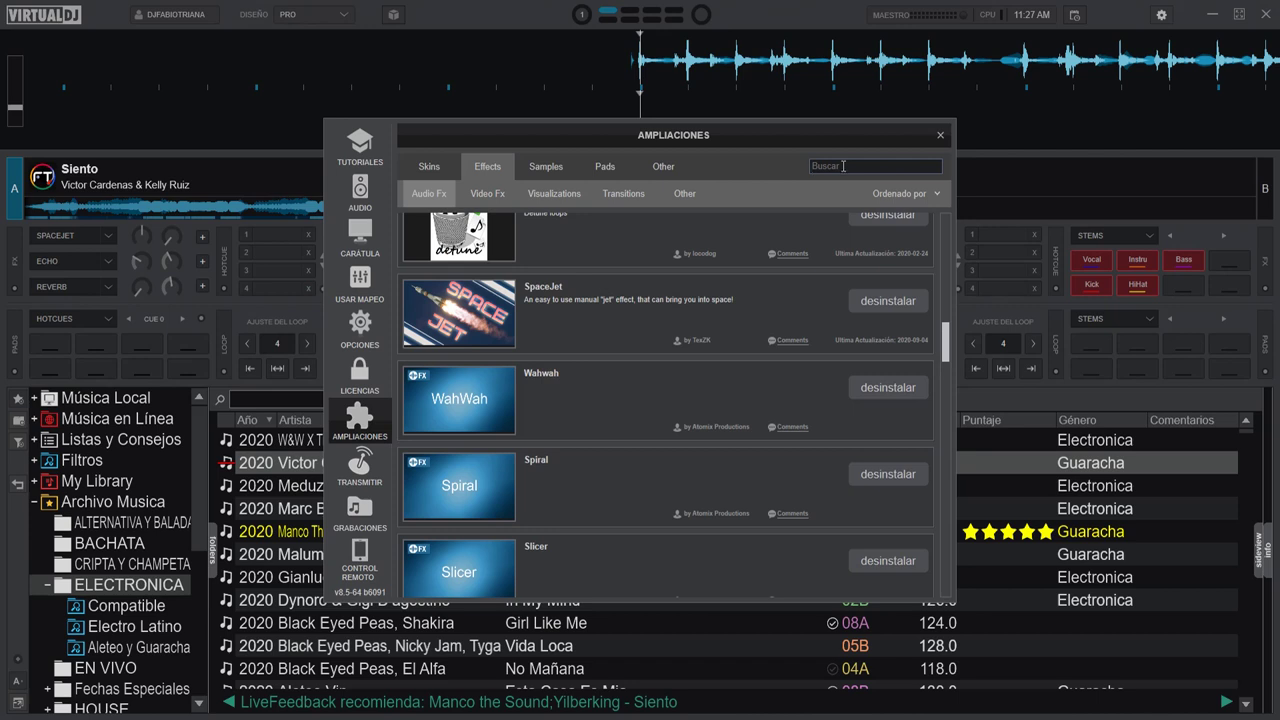
pyautogui.write('aspsps')
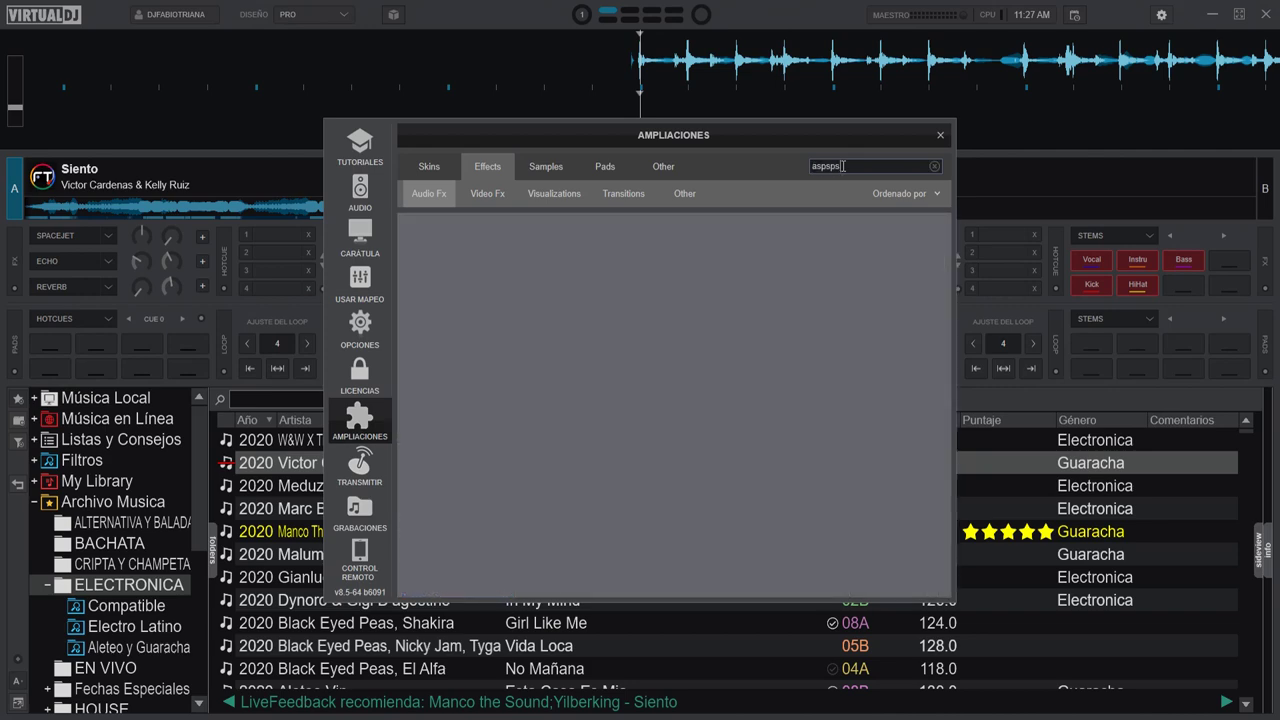
pyautogui.press('BackSpace')
pyautogui.press('BackSpace')
pyautogui.press('BackSpace')
pyautogui.press('BackSpace')
pyautogui.press('BackSpace')
pyautogui.press('BackSpace')
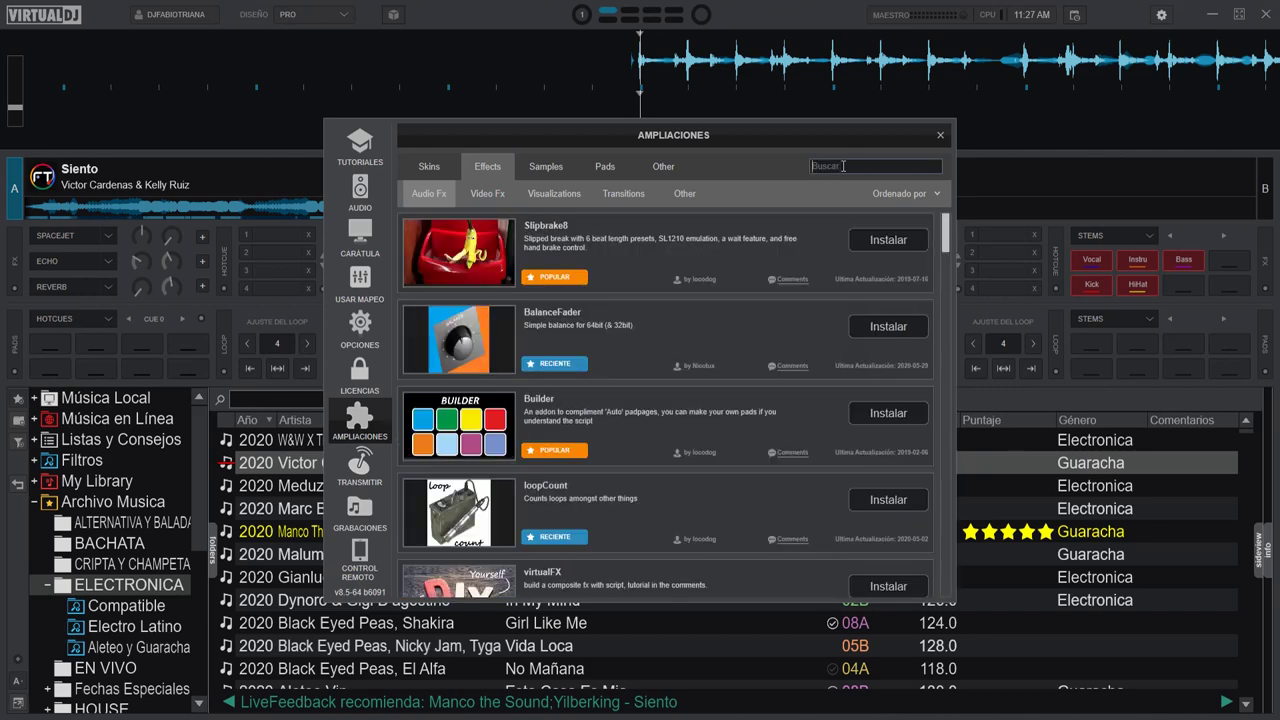
# Step: Search the audio effects extensions for "space" and close the settings window
pyautogui.write('sp')
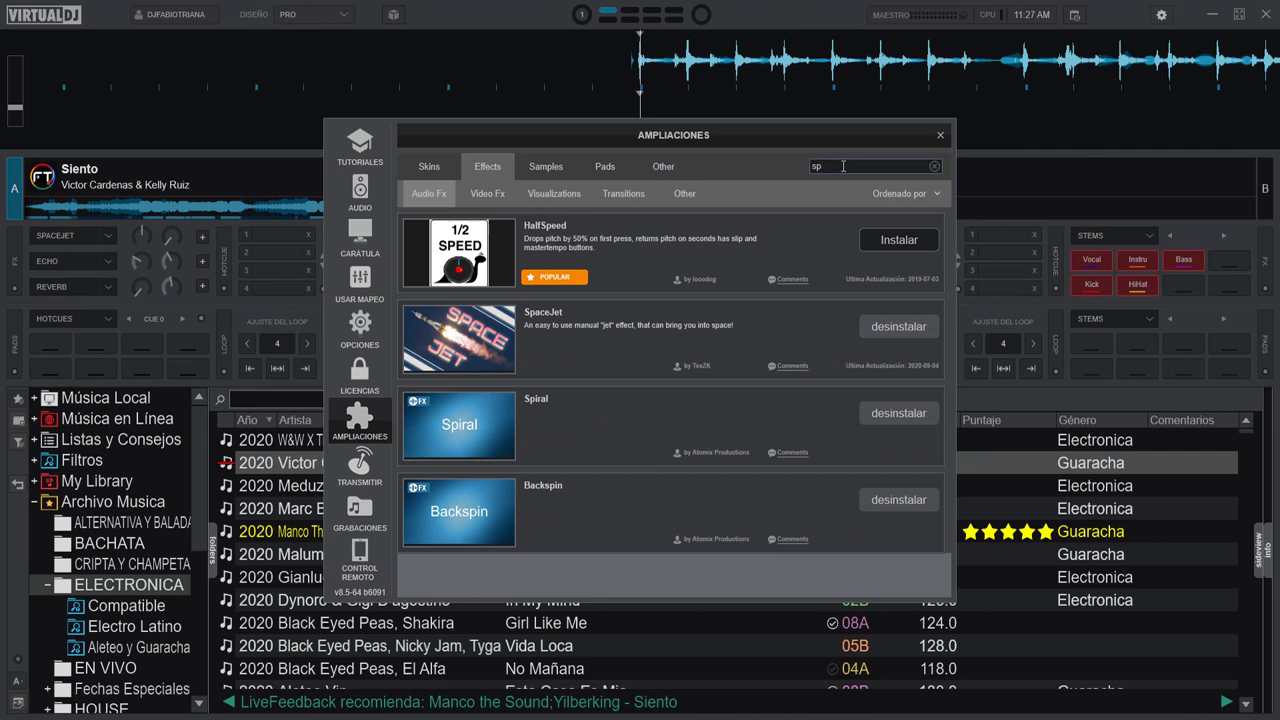
pyautogui.write('ace')
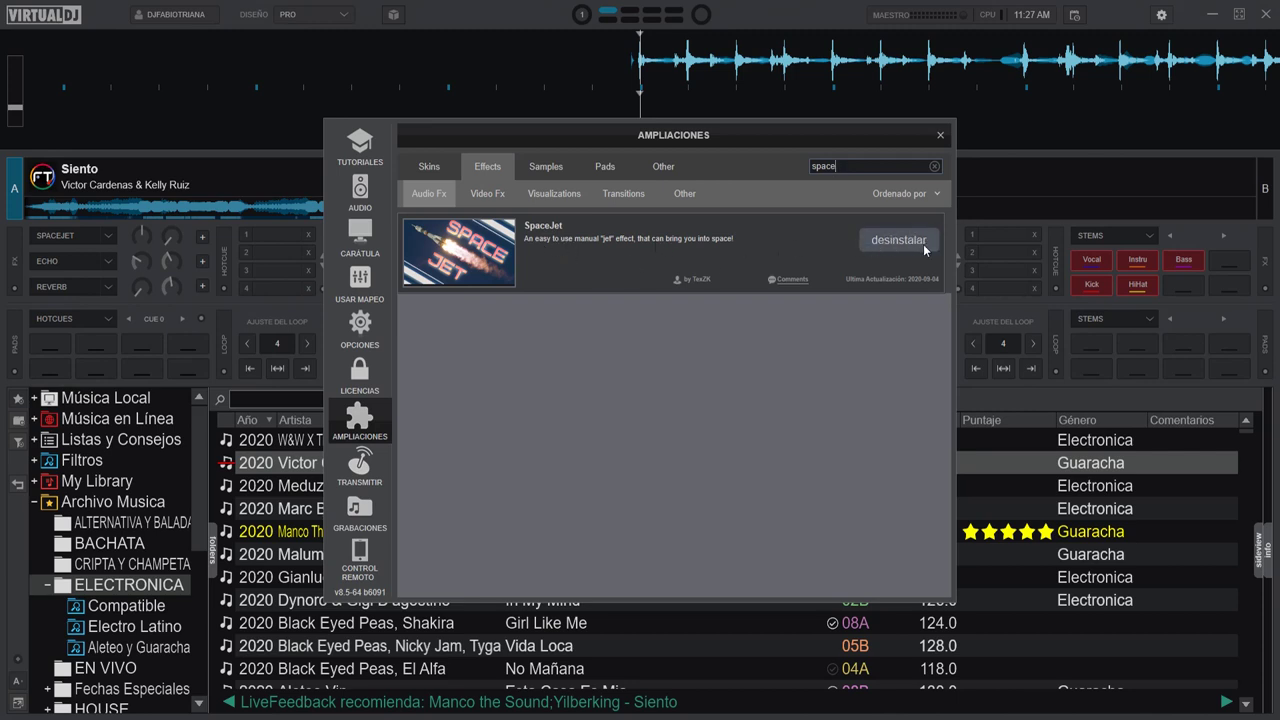
pyautogui.click(940, 137)
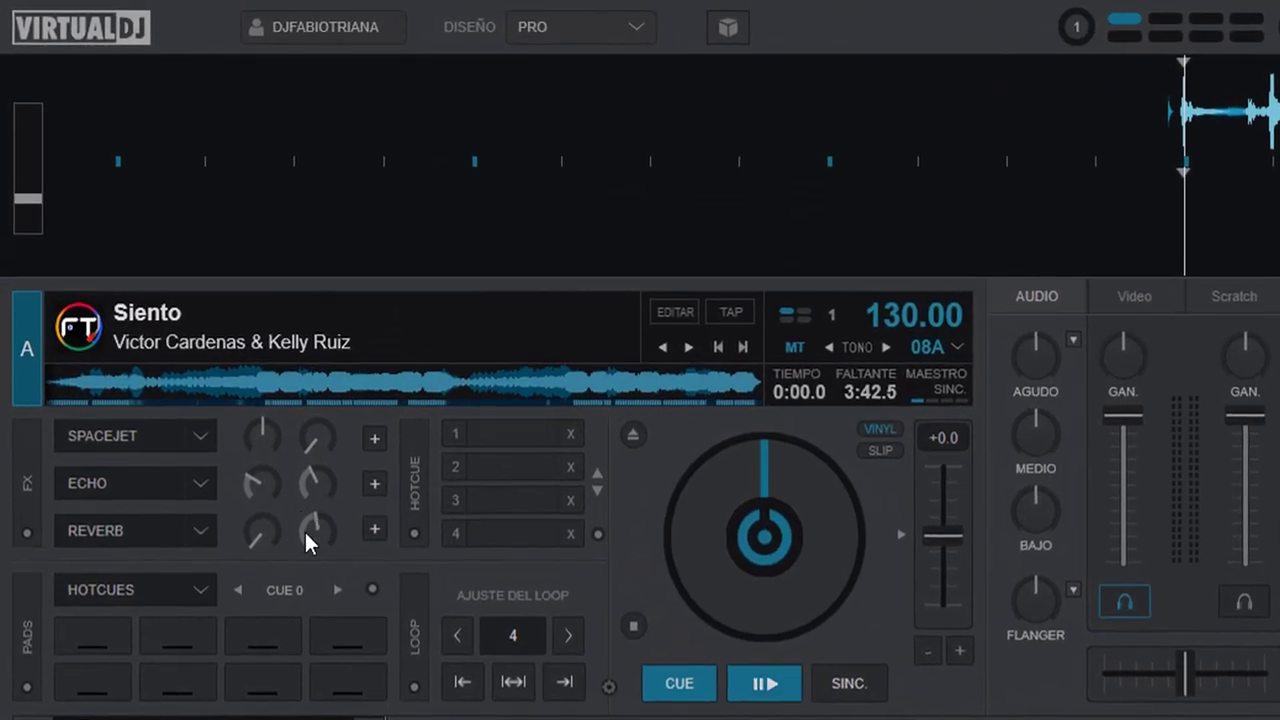
# Step: Show the SpaceJet parameter window for deck 1 and switch its Soft option on and back off
pyautogui.click(374, 438)
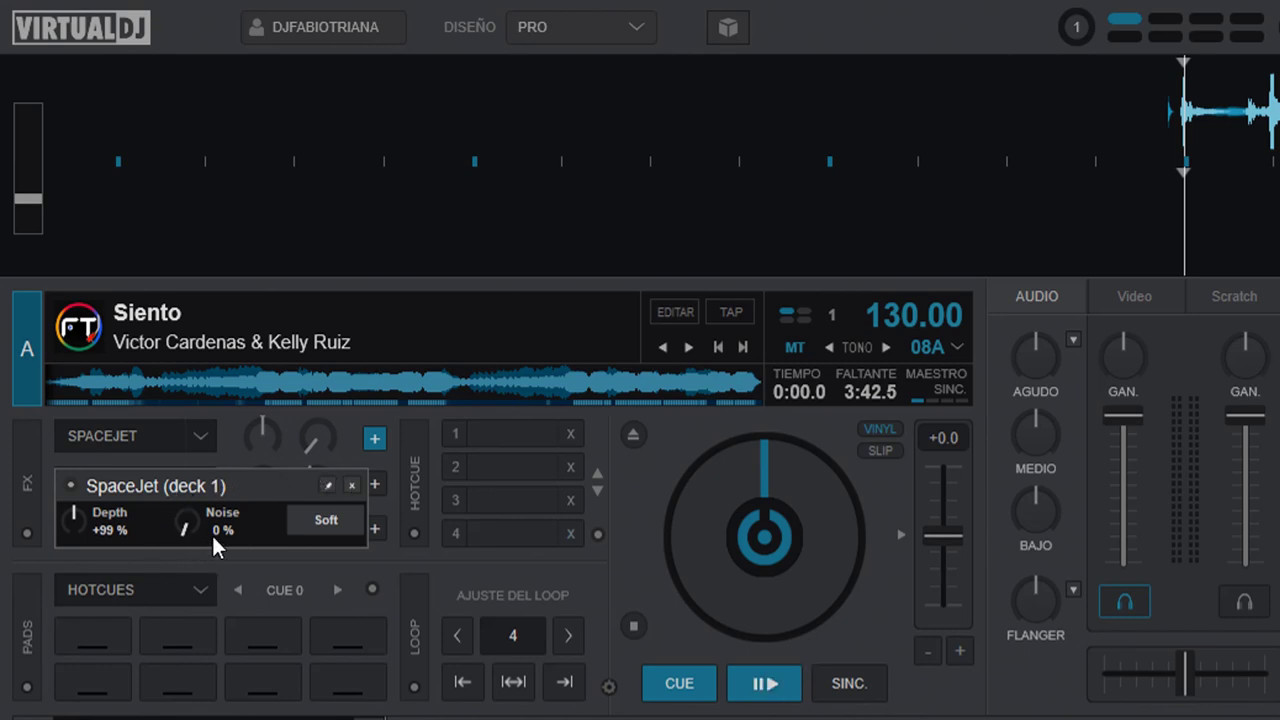
pyautogui.moveTo(316, 440)
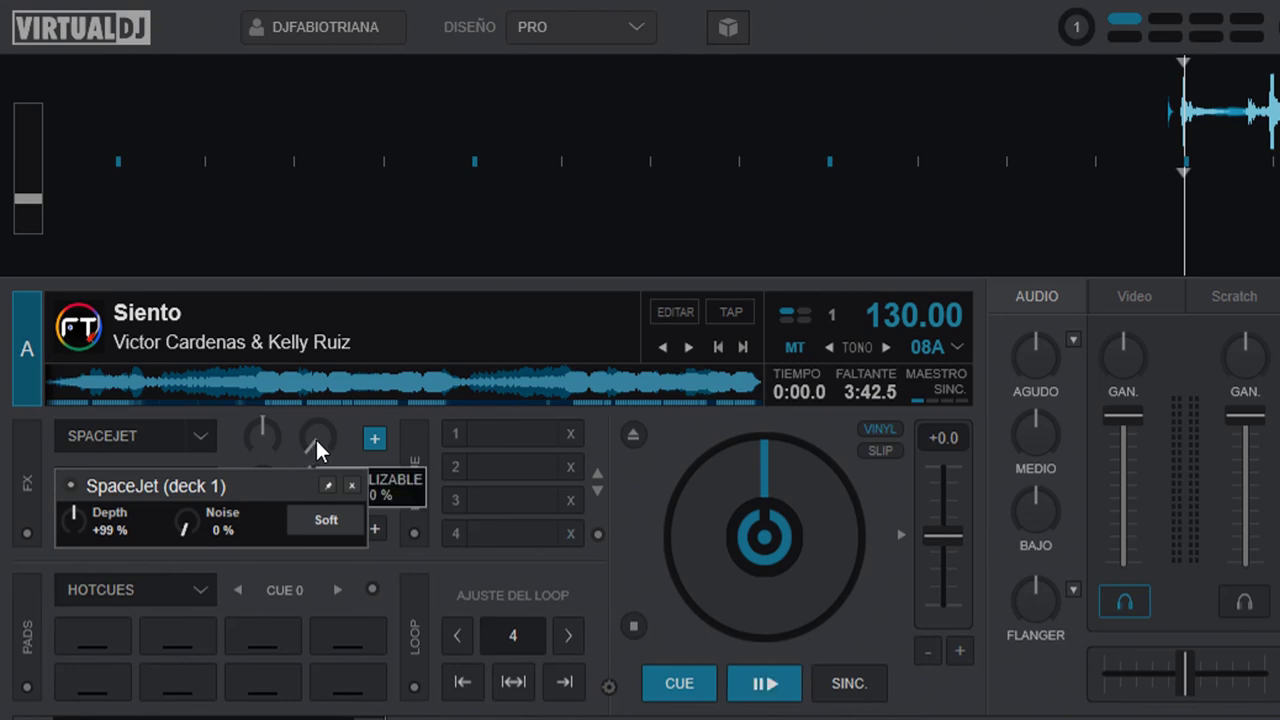
pyautogui.click(318, 522)
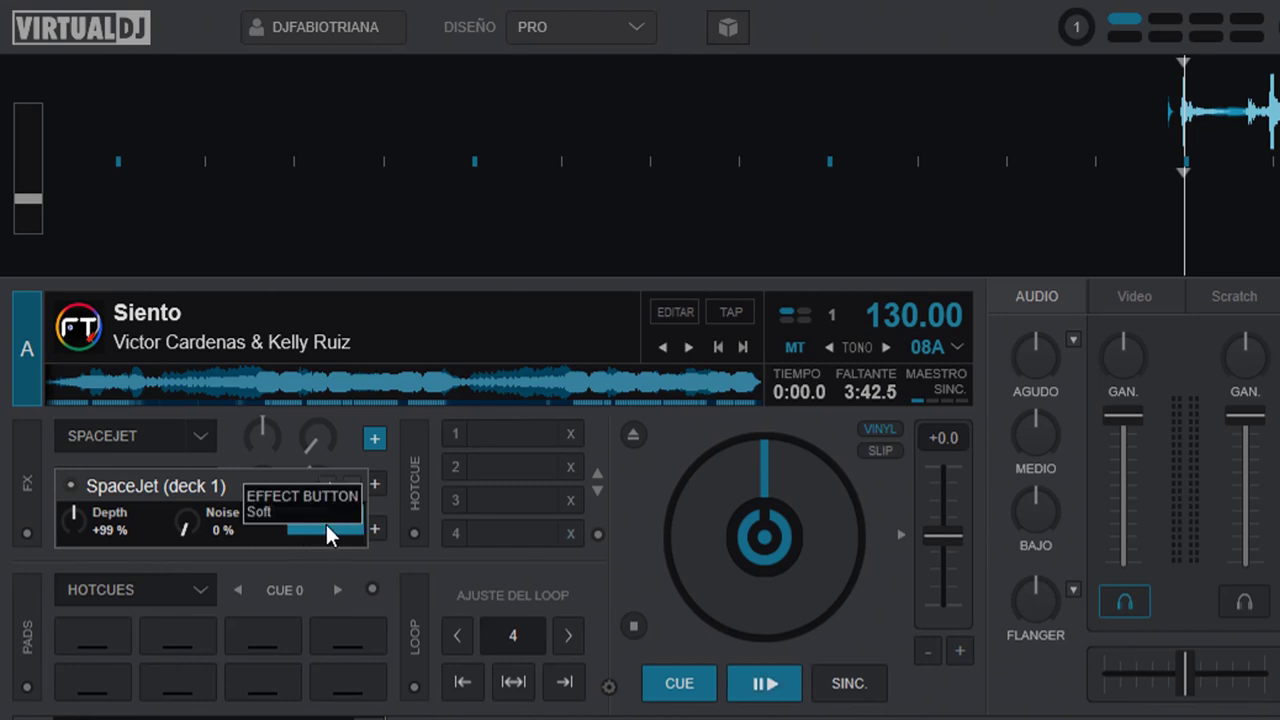
pyautogui.click(326, 524)
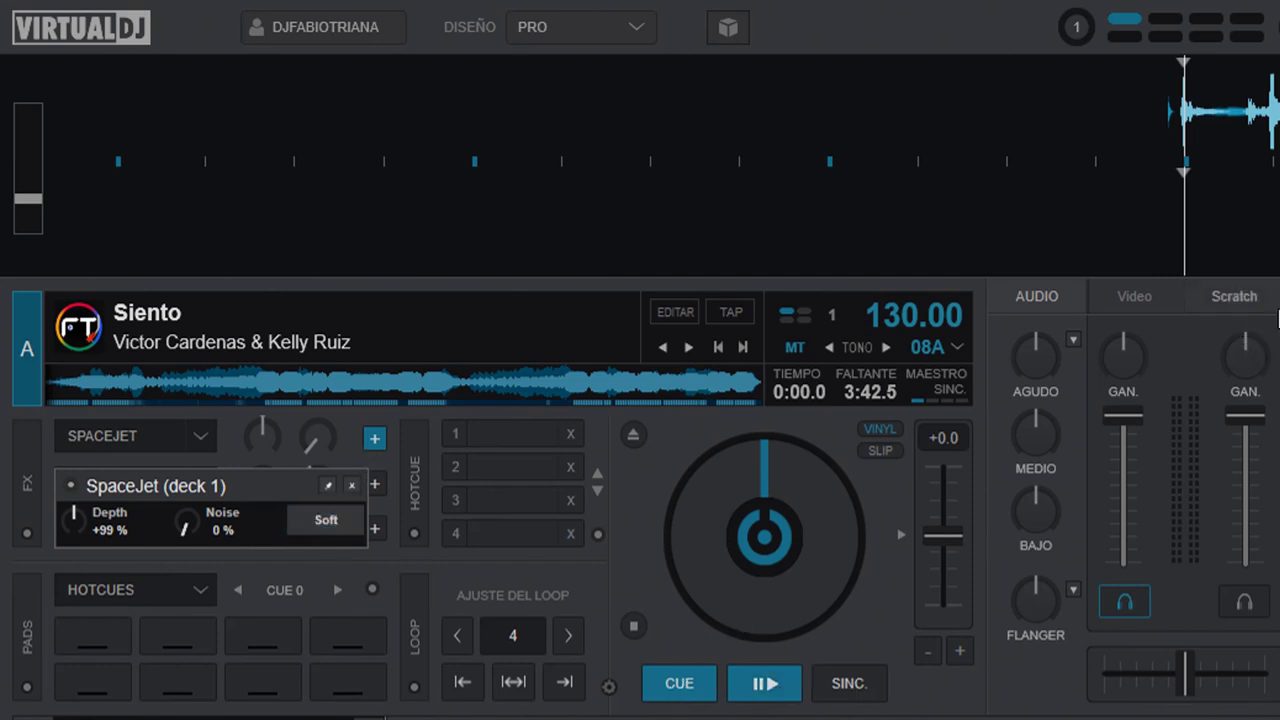
# Step: Lower the master output volume and reduce deck A's volume fader to about two thirds
pyautogui.click(1004, 420)
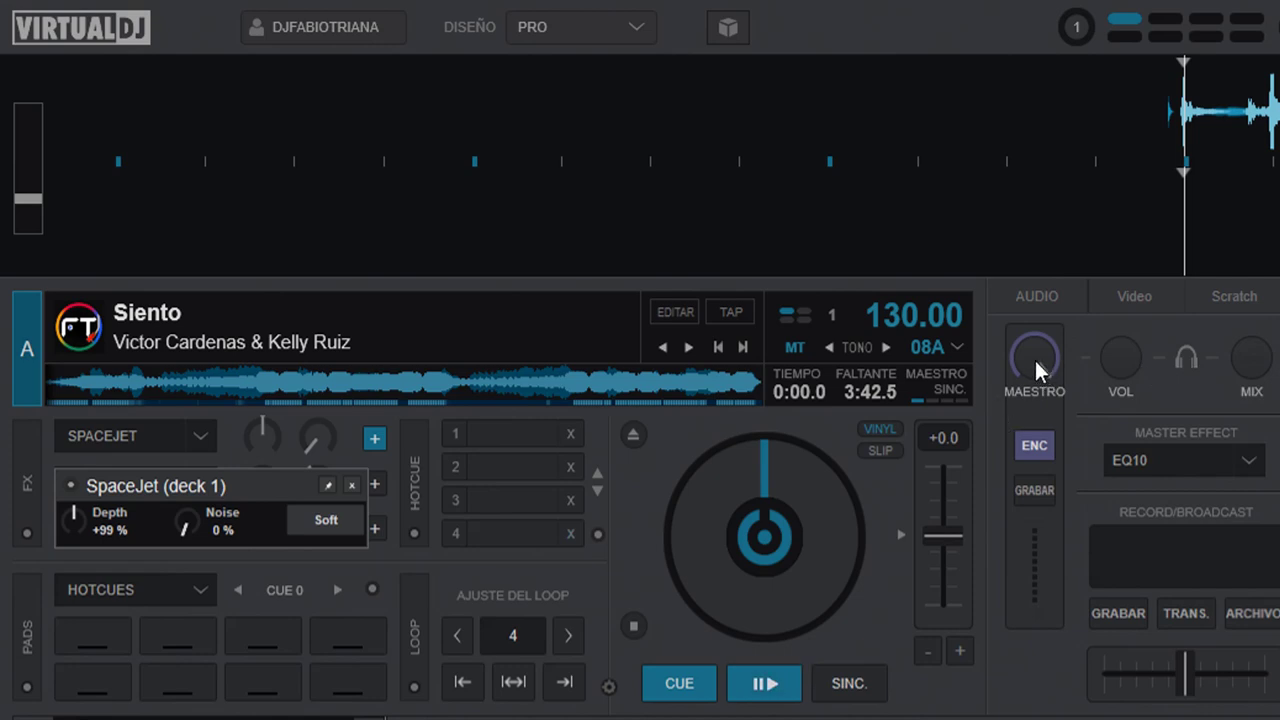
pyautogui.moveTo(1035, 360); pyautogui.dragTo(1037, 449)
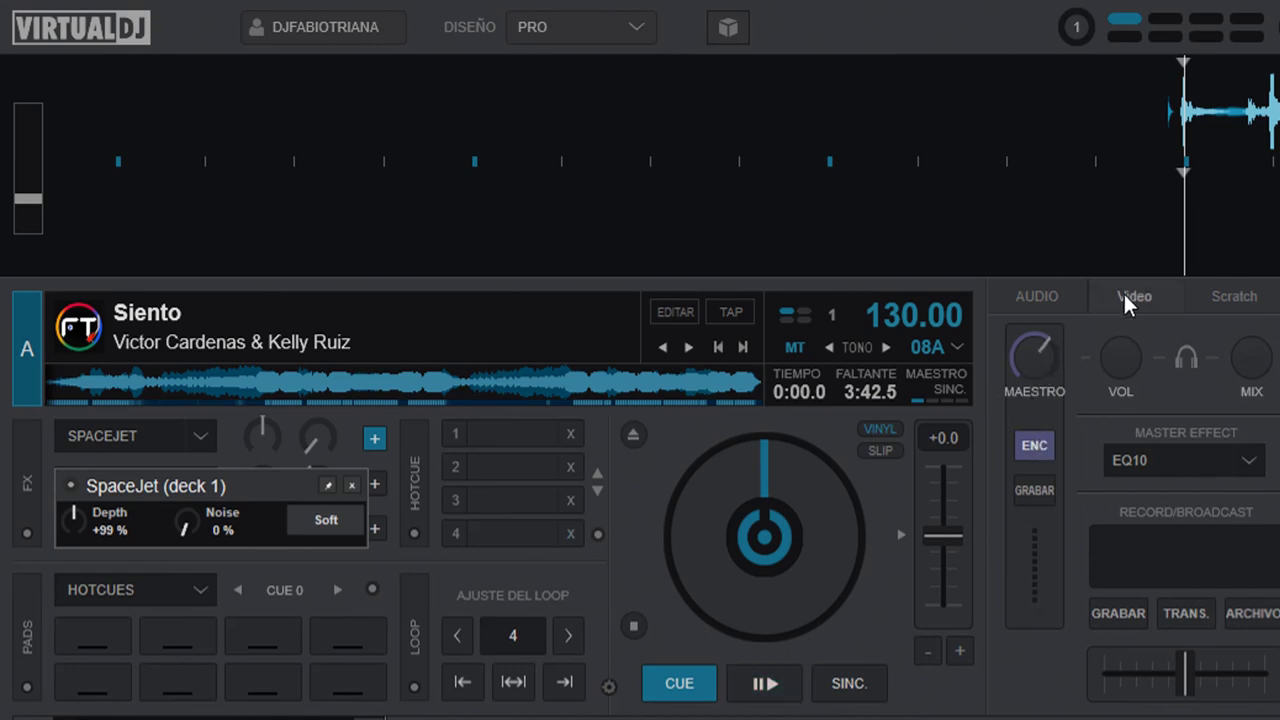
pyautogui.click(1058, 286)
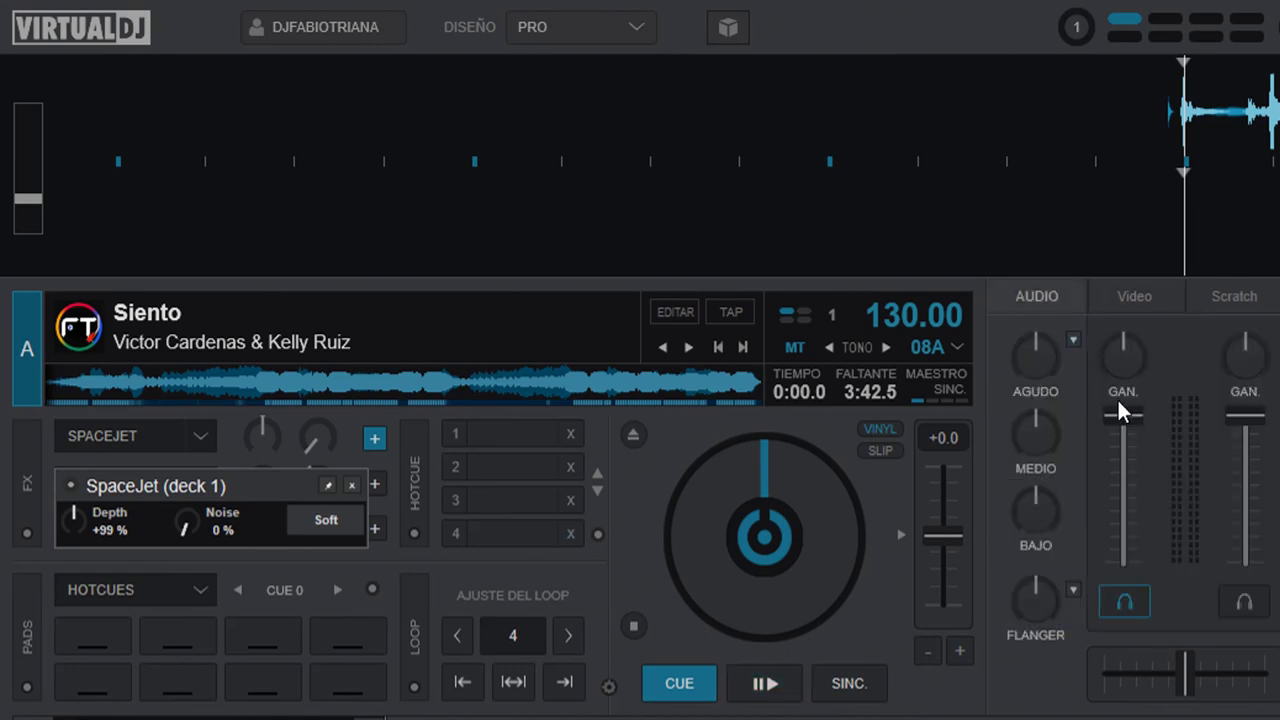
pyautogui.moveTo(1129, 409); pyautogui.dragTo(1139, 464)
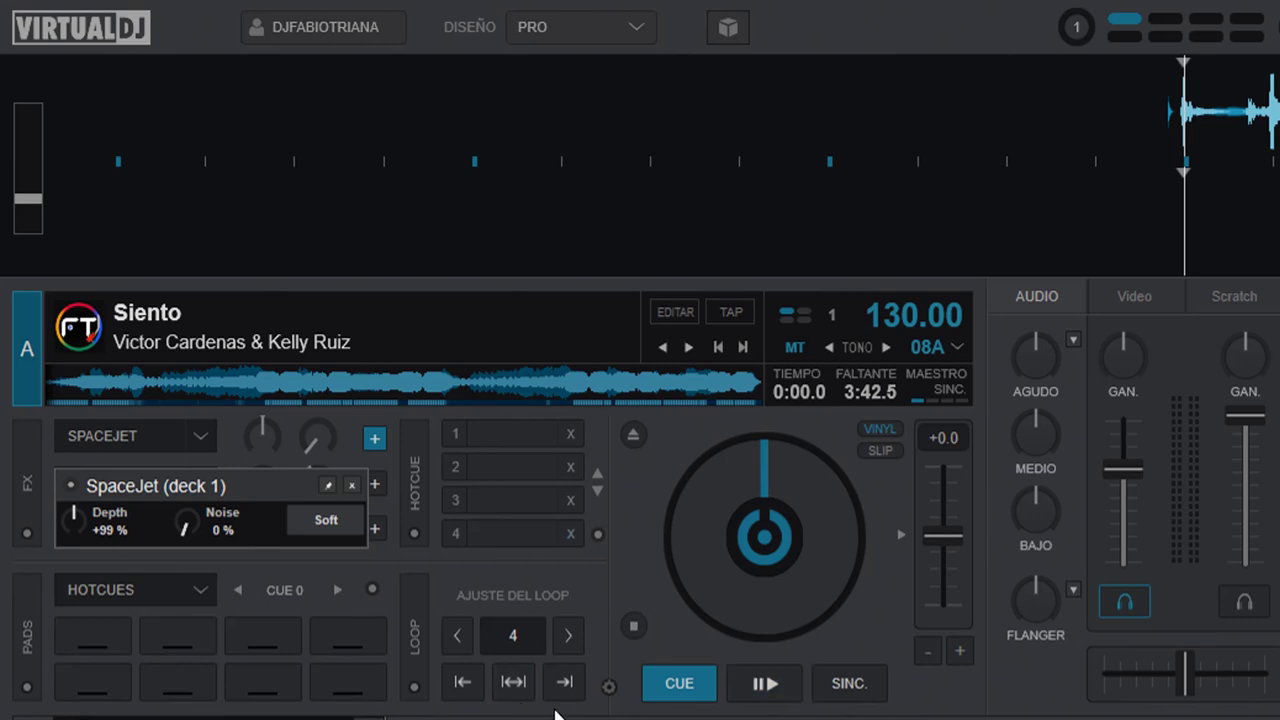
# Step: Play the track on deck A in a 4-beat loop with the SpaceJet effect activated
pyautogui.click(776, 680)
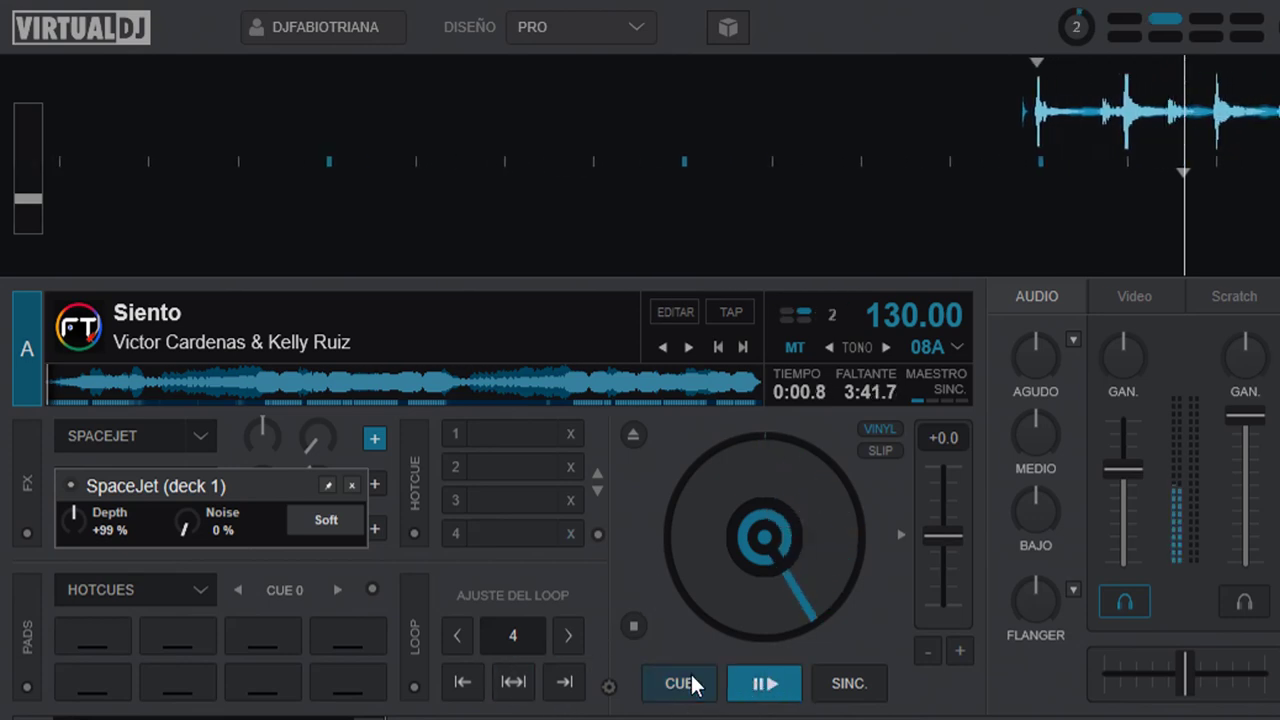
pyautogui.click(520, 631)
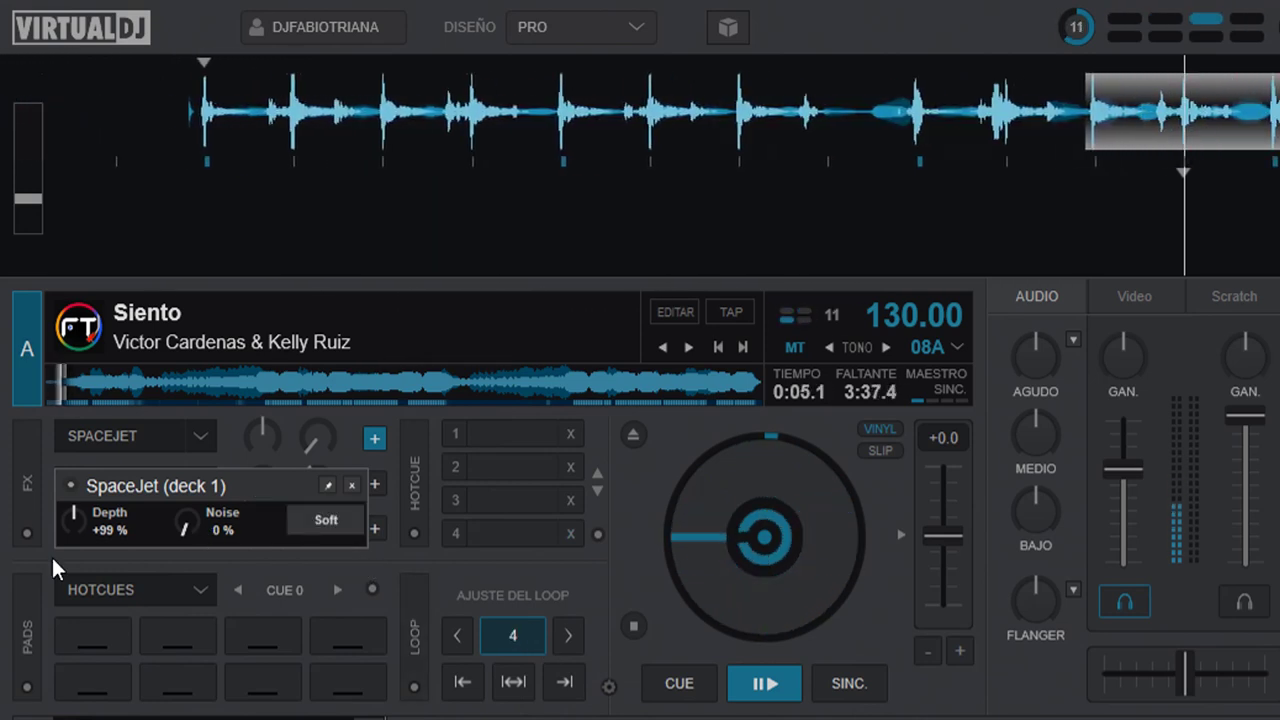
pyautogui.click(131, 436)
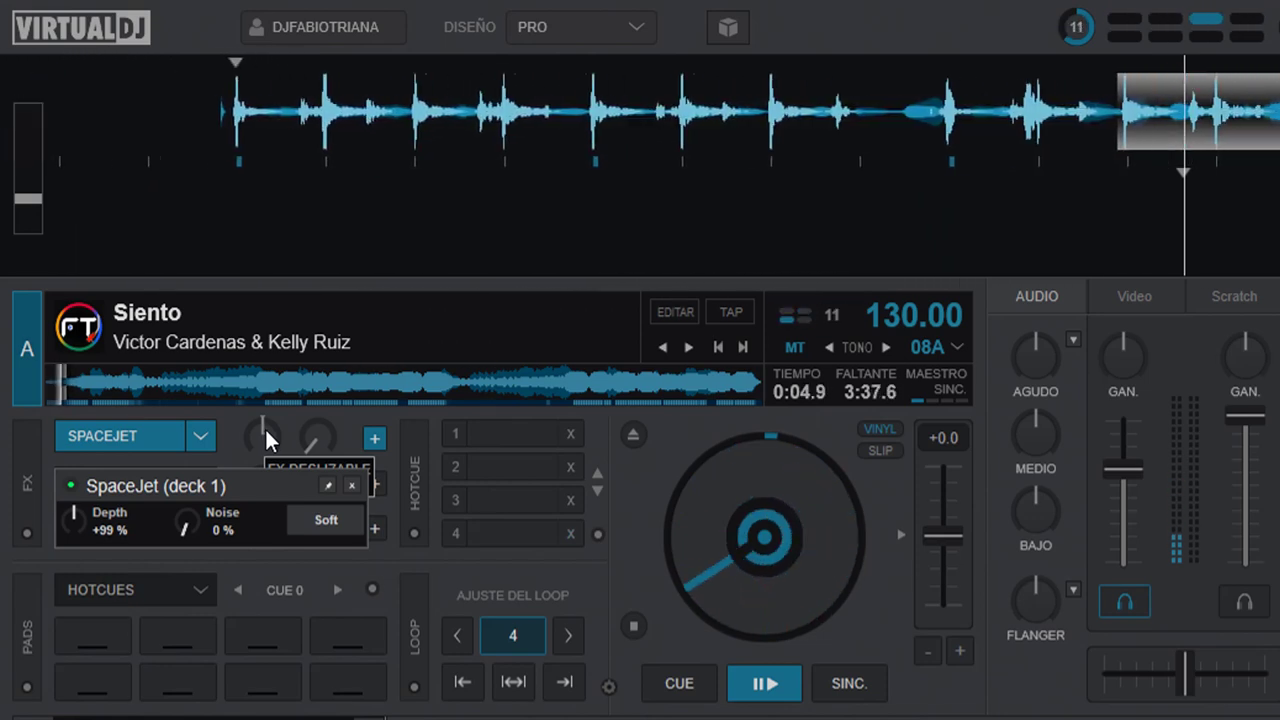
# Step: Sweep SpaceJet's Depth up and down through -20% and return it to +99%
pyautogui.moveTo(264, 429); pyautogui.dragTo(288, 390)
pyautogui.moveTo(284, 418); pyautogui.dragTo(274, 502)
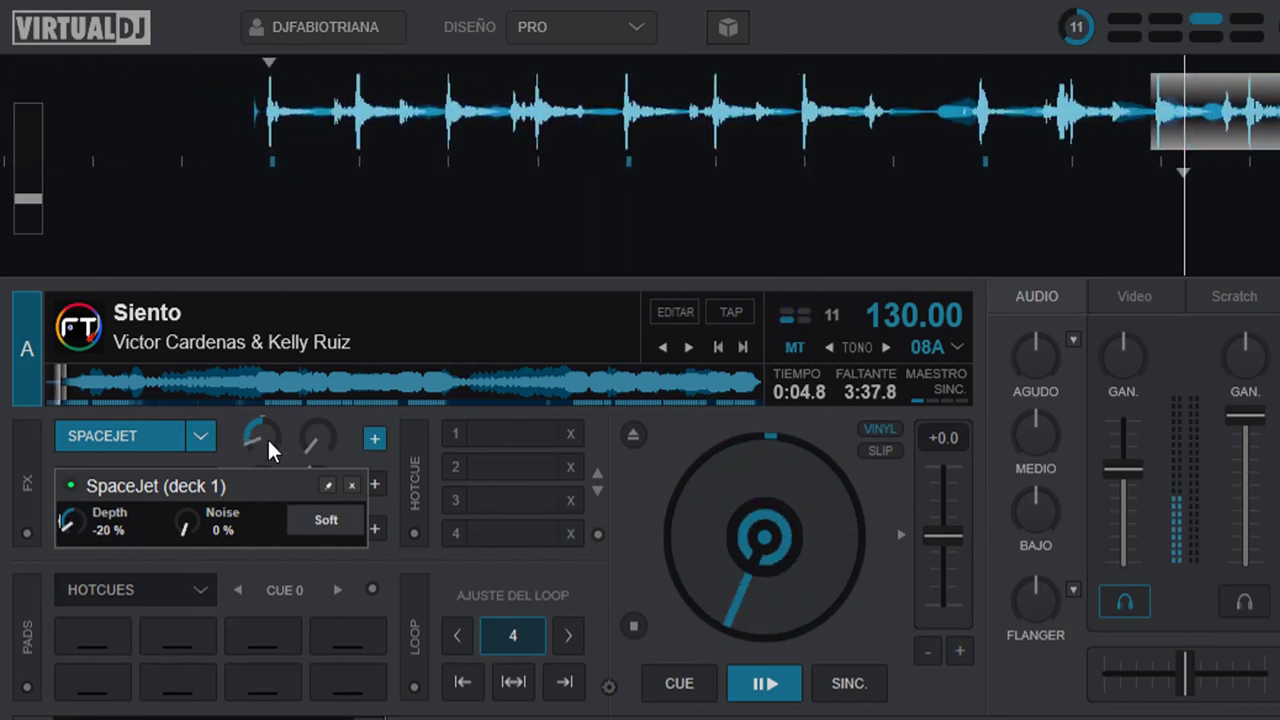
pyautogui.scroll(10, 266, 423)
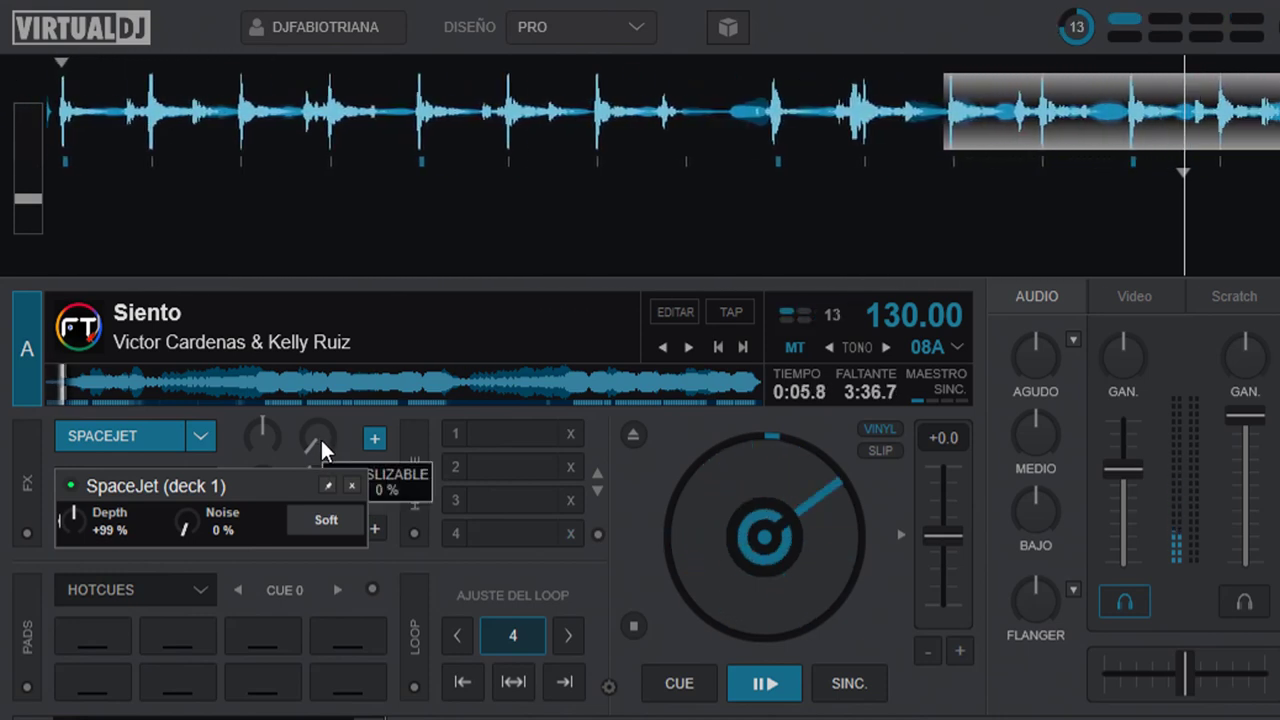
# Step: Sweep SpaceJet's Noise between 0% and 100%, leave it at 100% and stop deck A at its cue point
pyautogui.moveTo(321, 436); pyautogui.dragTo(359, 278)
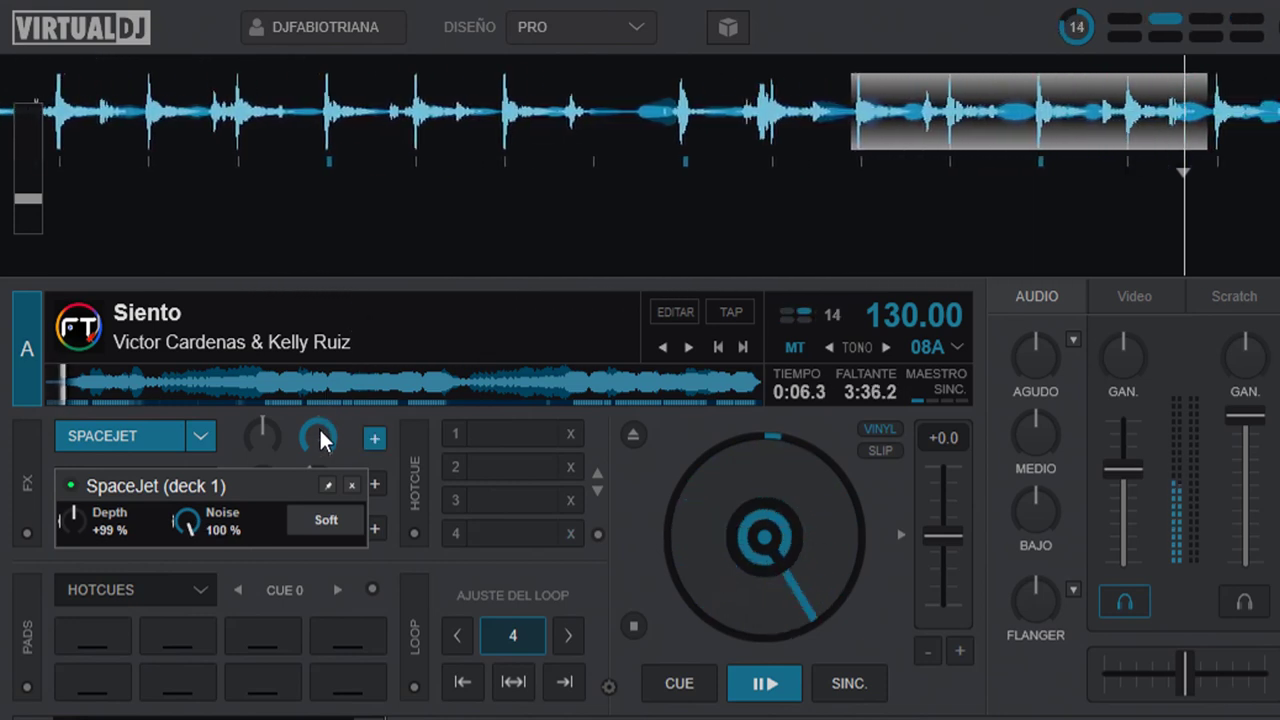
pyautogui.moveTo(322, 441); pyautogui.dragTo(327, 620)
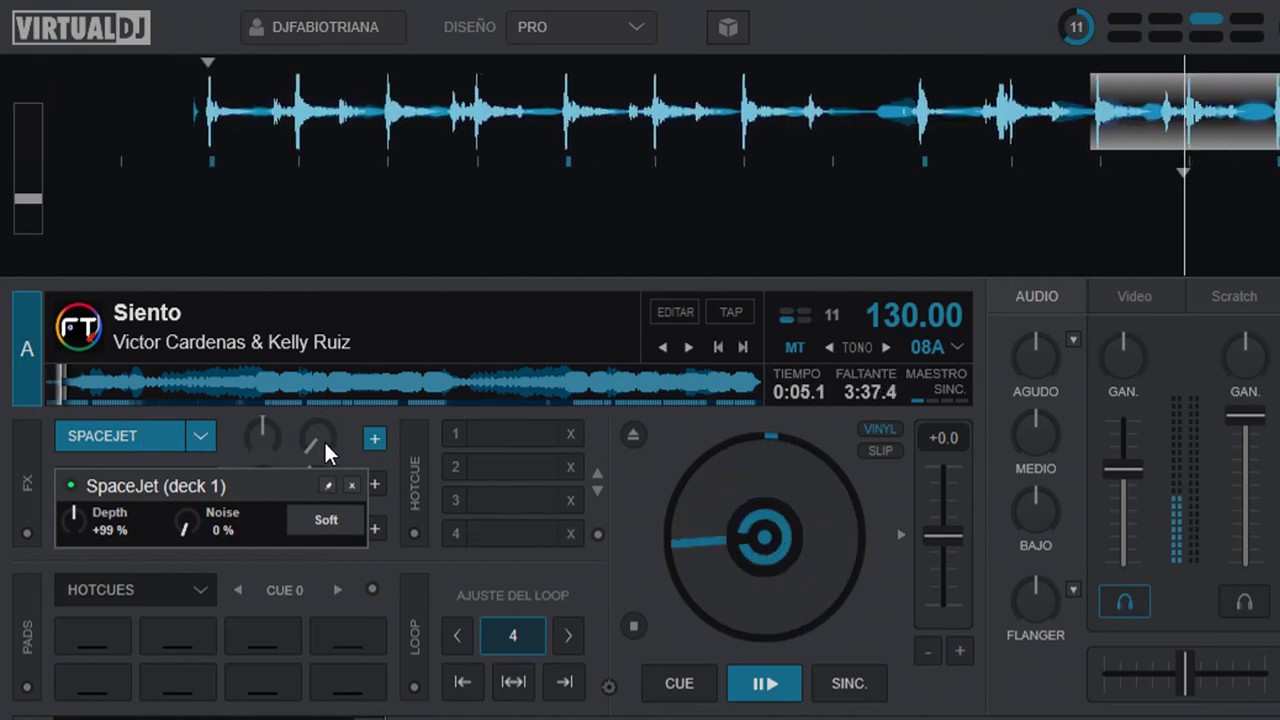
pyautogui.moveTo(324, 440); pyautogui.dragTo(359, 286)
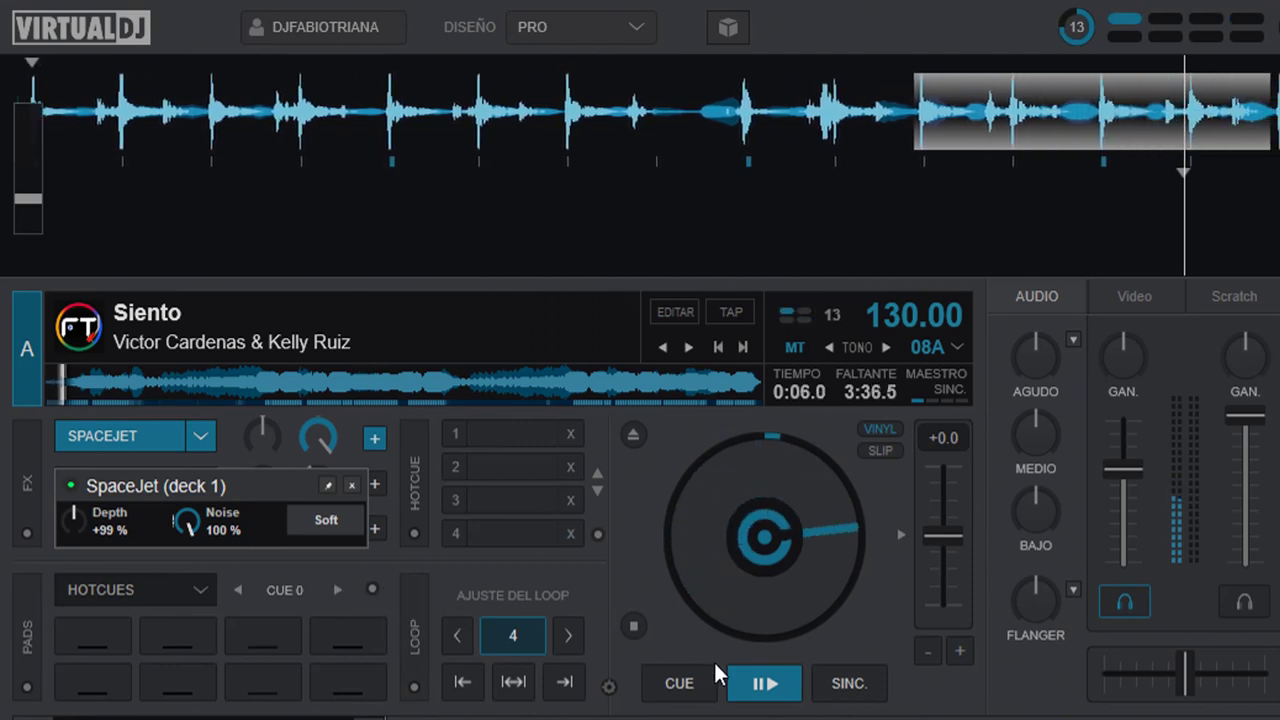
pyautogui.click(677, 688)
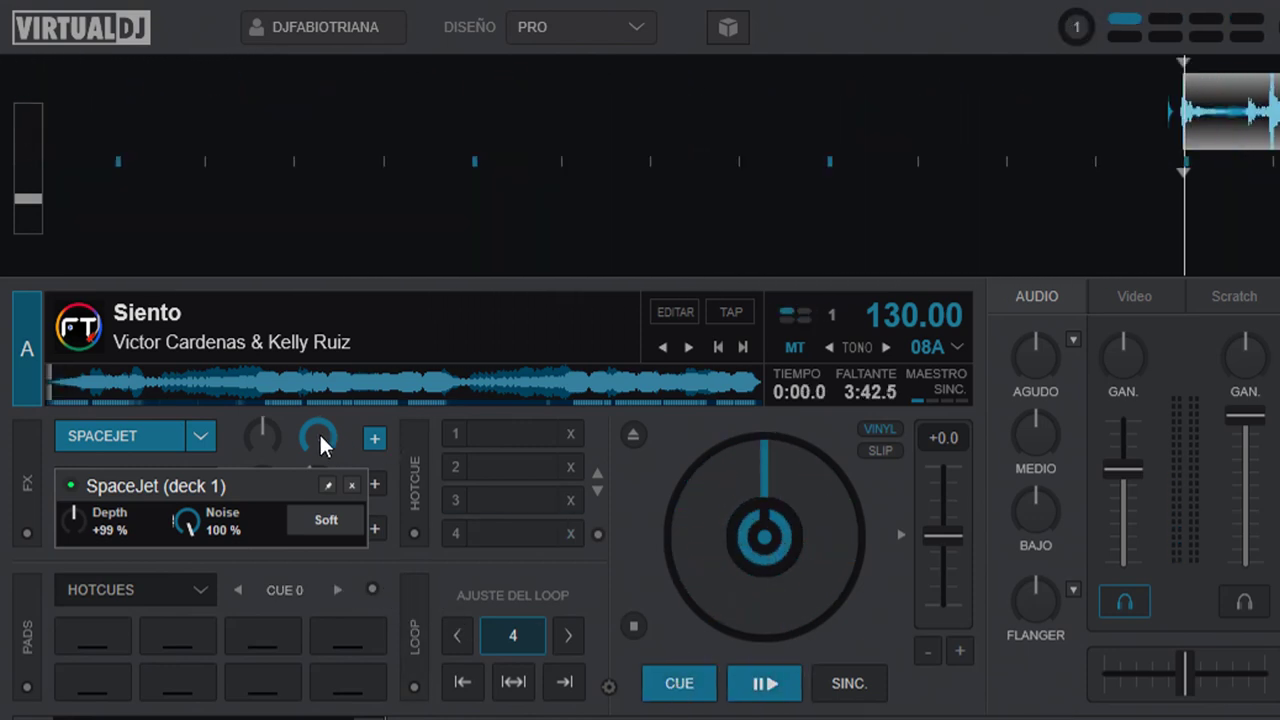
# Step: Reset SpaceJet's Noise to 0% and raise it through 88% to 100%
pyautogui.moveTo(318, 432); pyautogui.dragTo(324, 627)
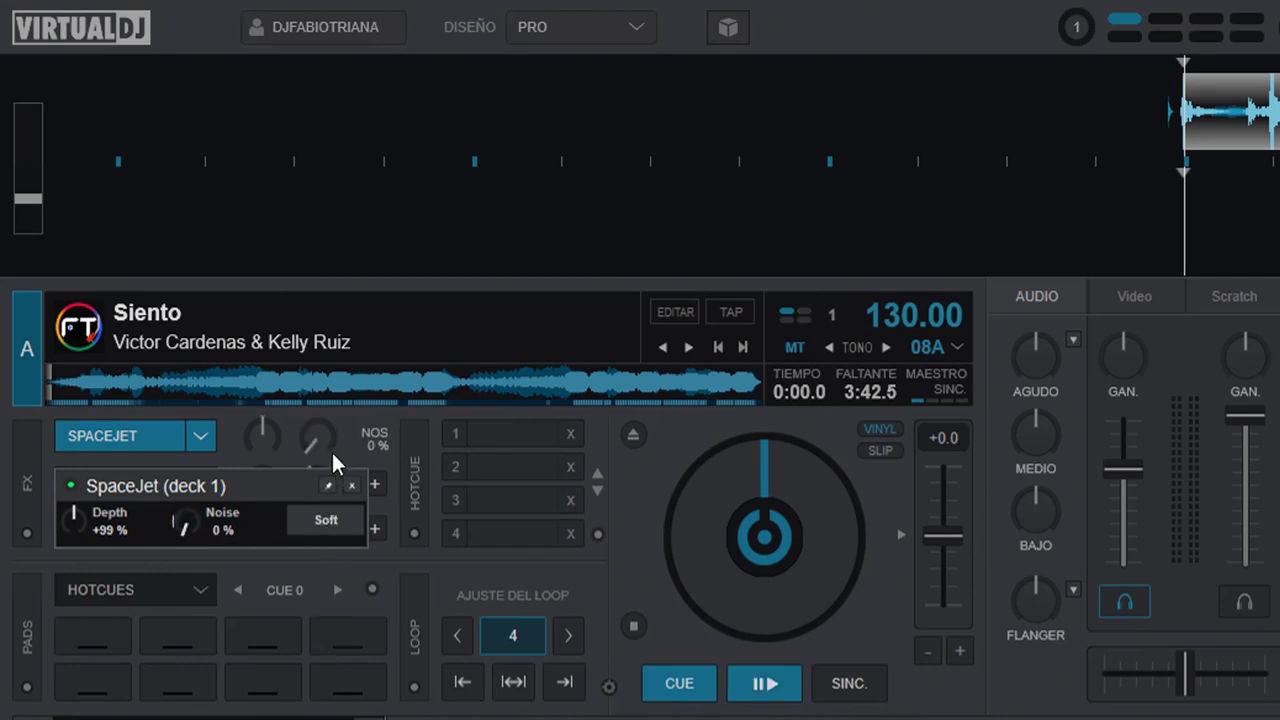
pyautogui.moveTo(323, 446); pyautogui.dragTo(352, 335)
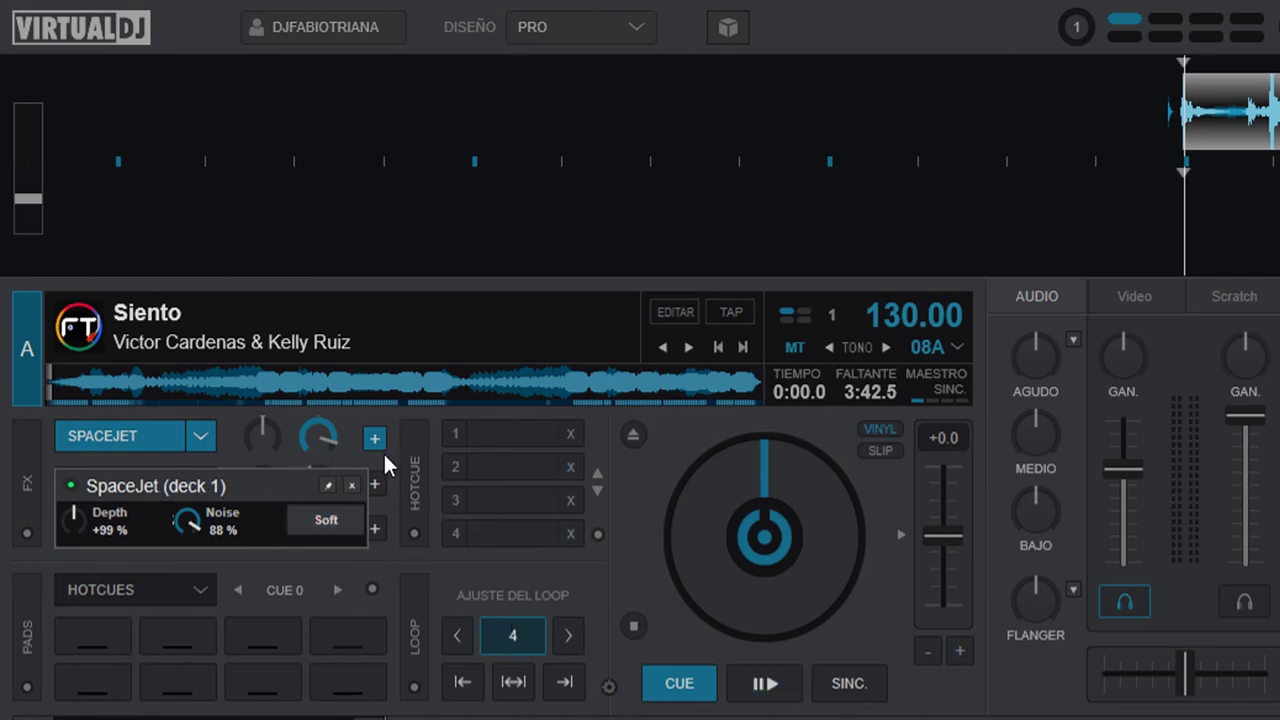
pyautogui.moveTo(319, 436)
pyautogui.moveTo(317, 433); pyautogui.dragTo(321, 400)
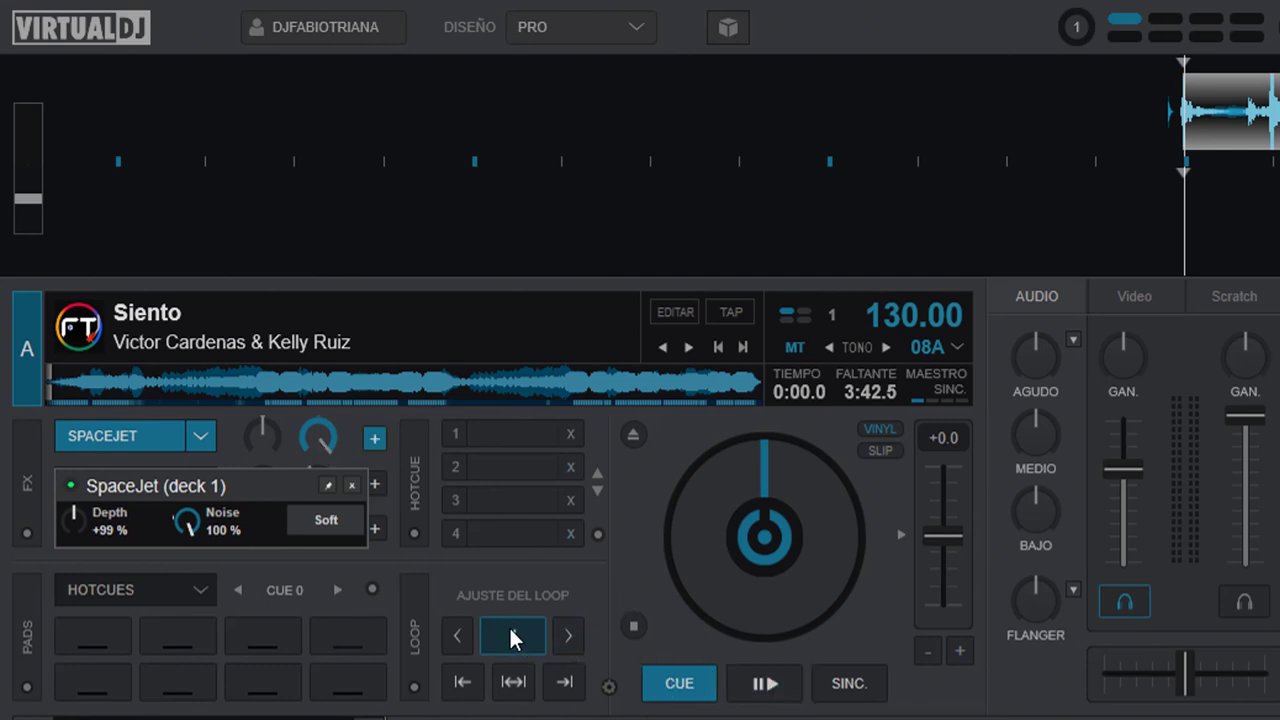
# Step: Restart the track on deck A in a 4-beat loop and sweep SpaceJet's Depth, ending at +99%
pyautogui.click(735, 690)
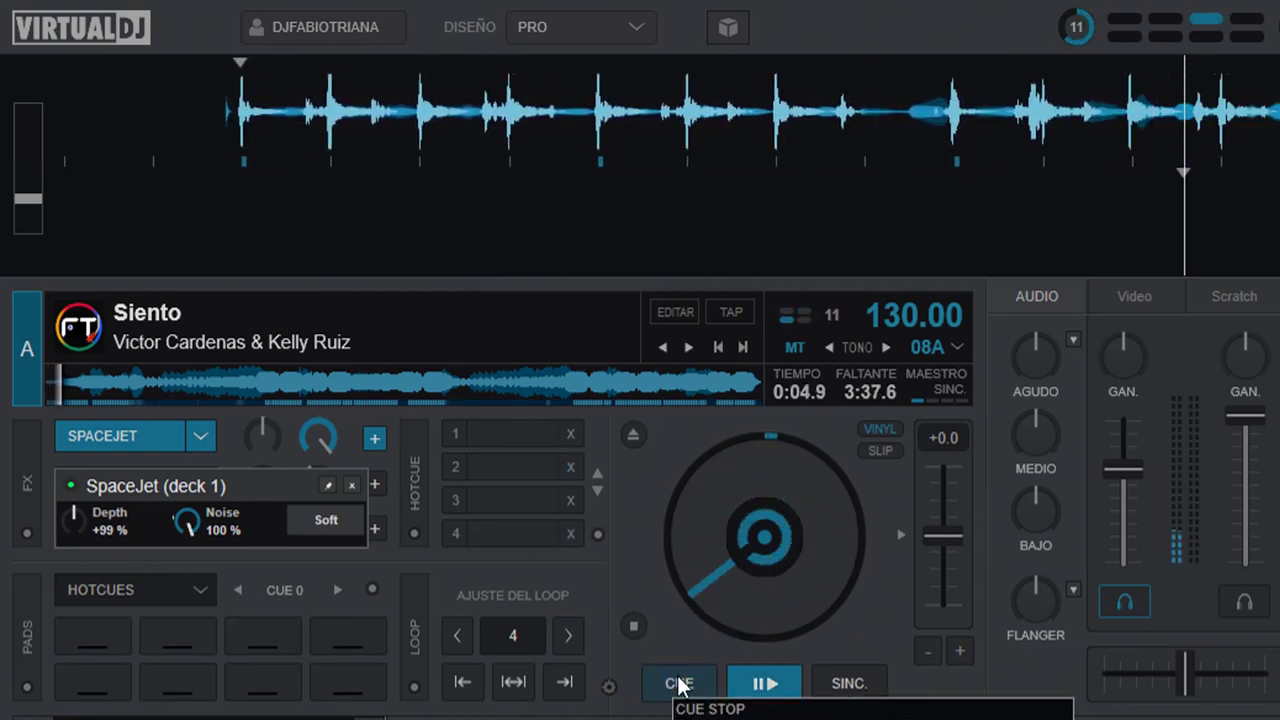
pyautogui.click(514, 634)
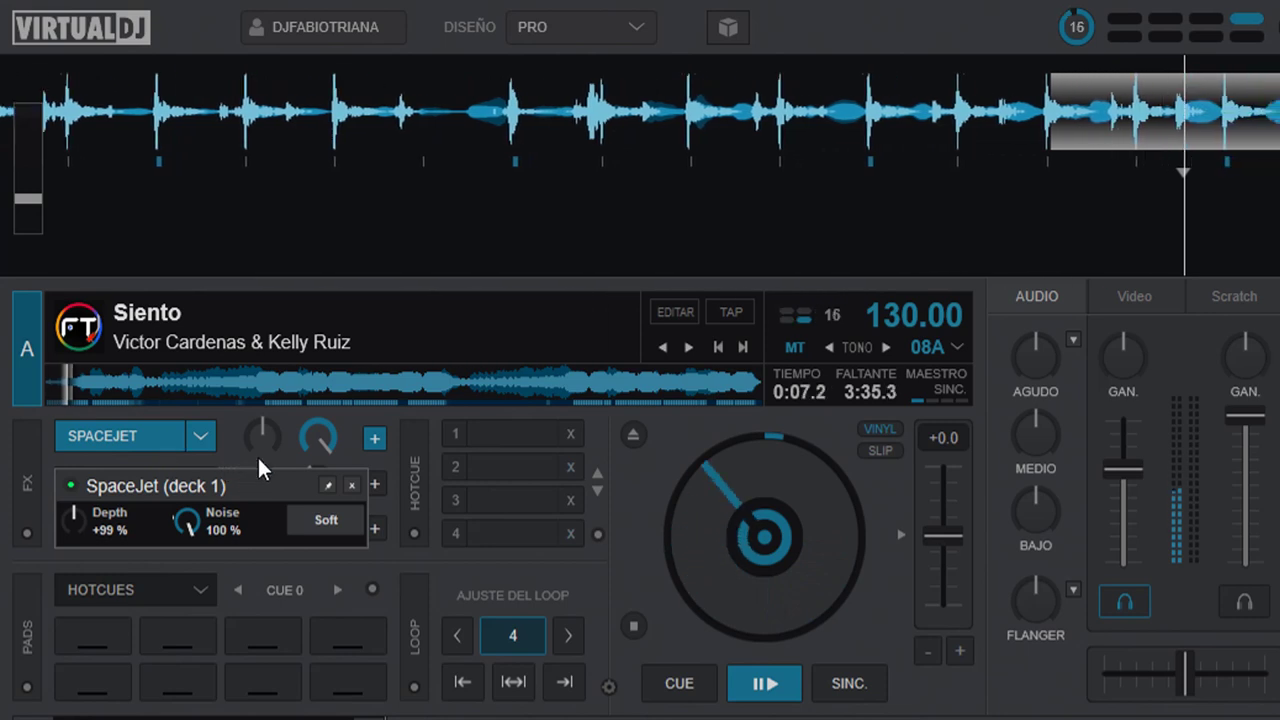
pyautogui.moveTo(258, 435); pyautogui.dragTo(328, 486)
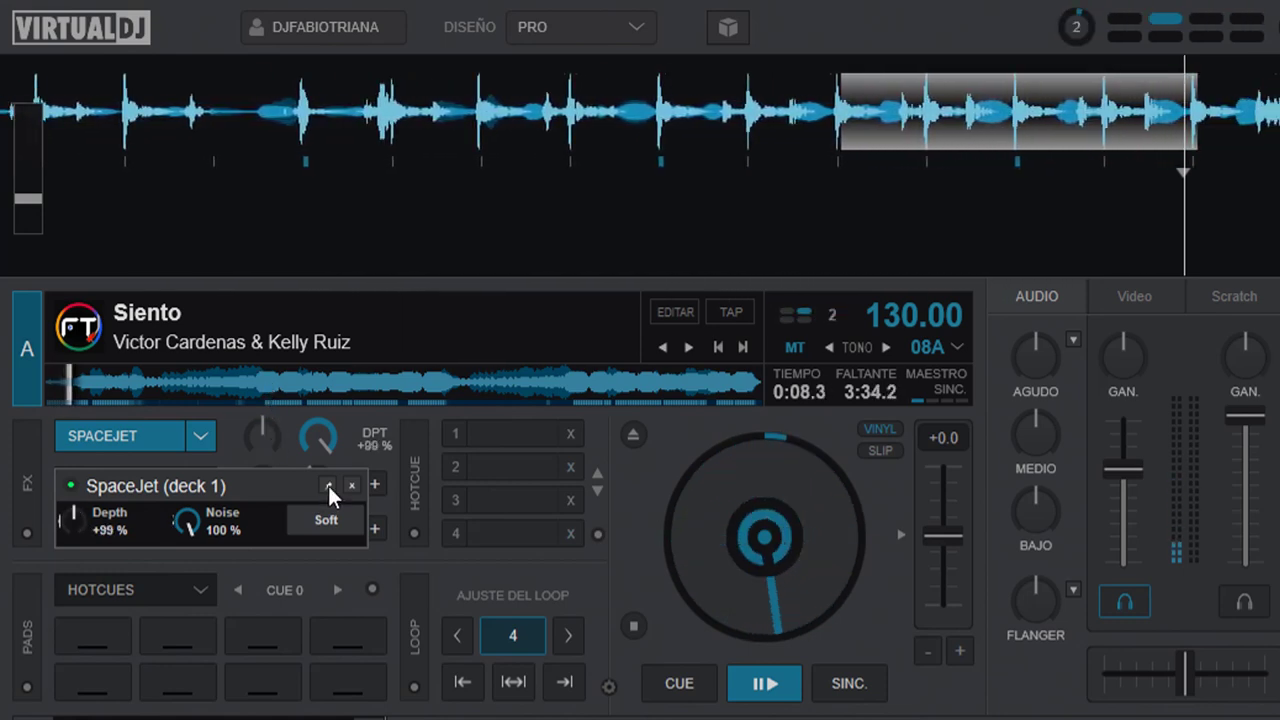
# Step: Enable SpaceJet's Soft option and sweep the Depth again, ending at +99%
pyautogui.click(336, 519)
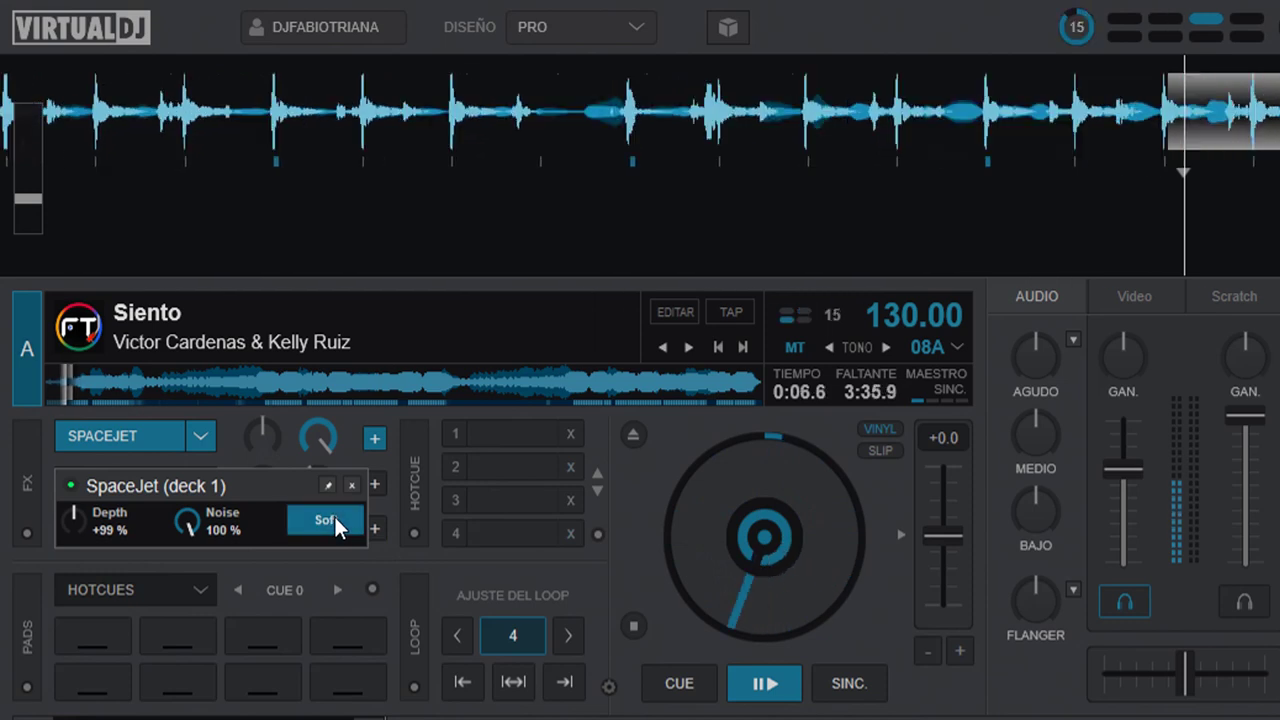
pyautogui.moveTo(267, 436)
pyautogui.mouseDown()
pyautogui.moveTo(268, 358)
pyautogui.moveTo(268, 500)
pyautogui.moveTo(261, 435)
pyautogui.mouseUp()
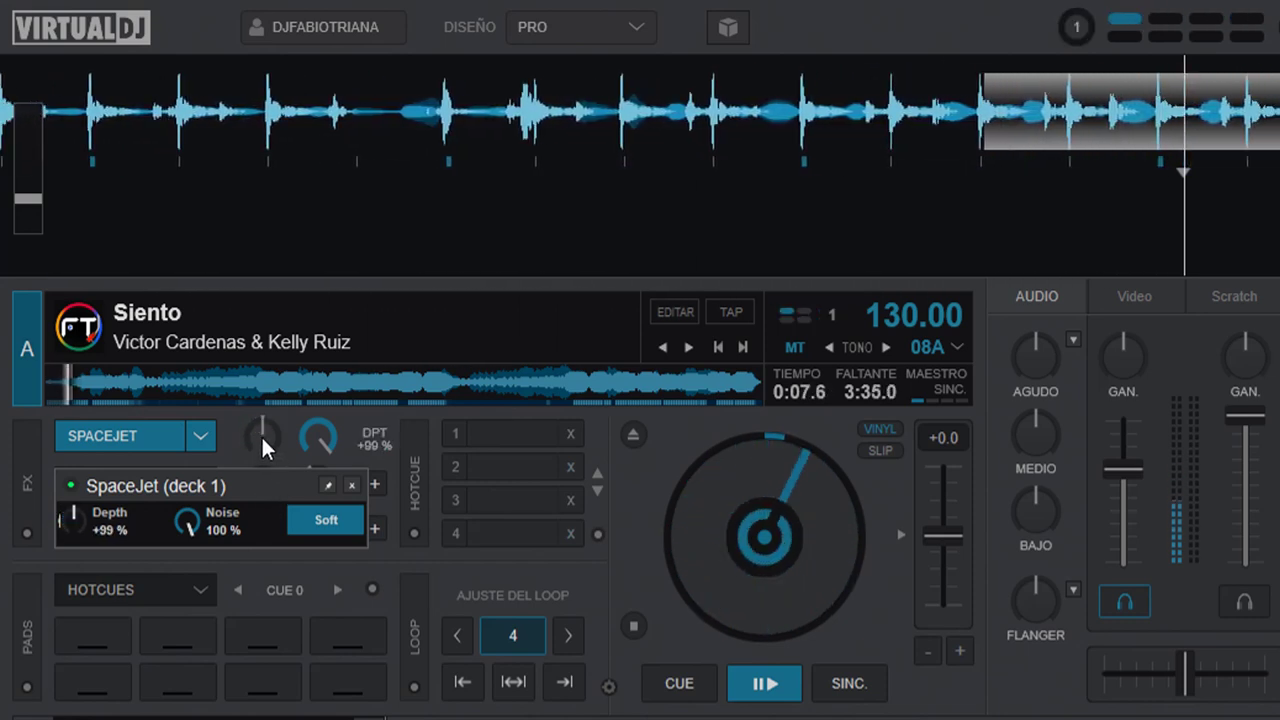
# Step: Turn off SpaceJet with its Noise lowered to 38%, and stop deck A at its cue point
pyautogui.click(131, 433)
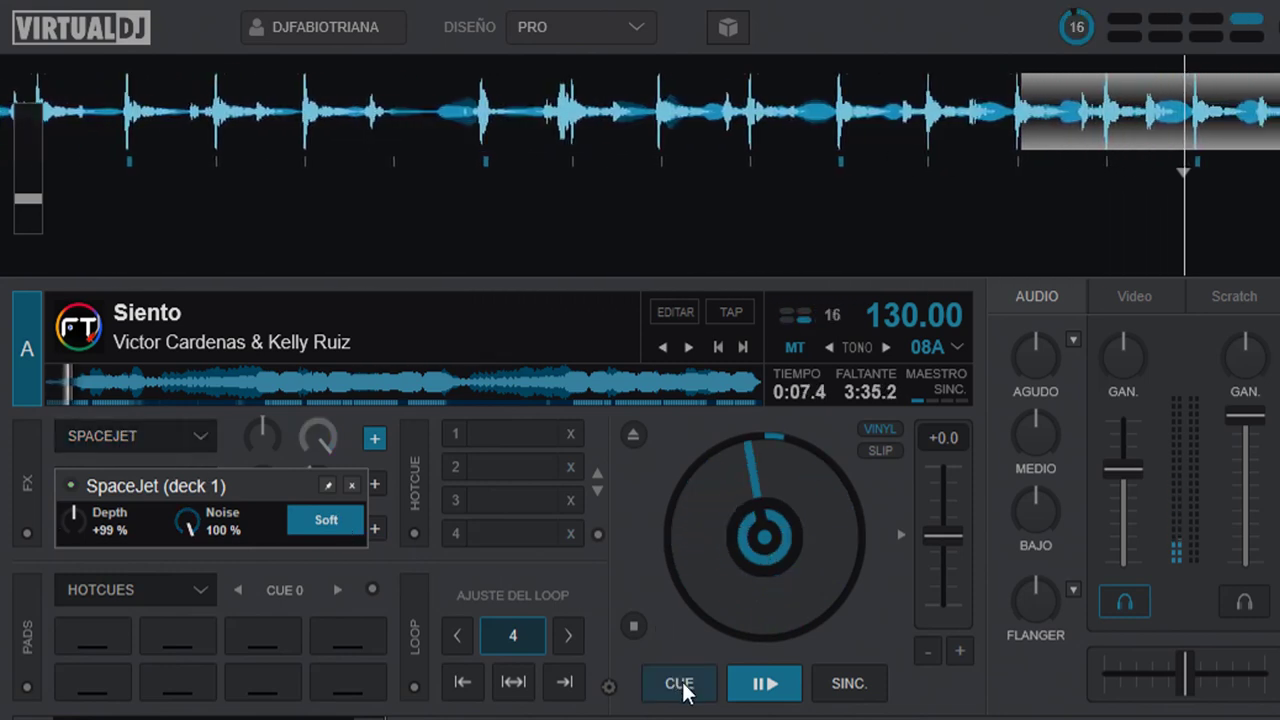
pyautogui.moveTo(324, 431); pyautogui.dragTo(345, 567)
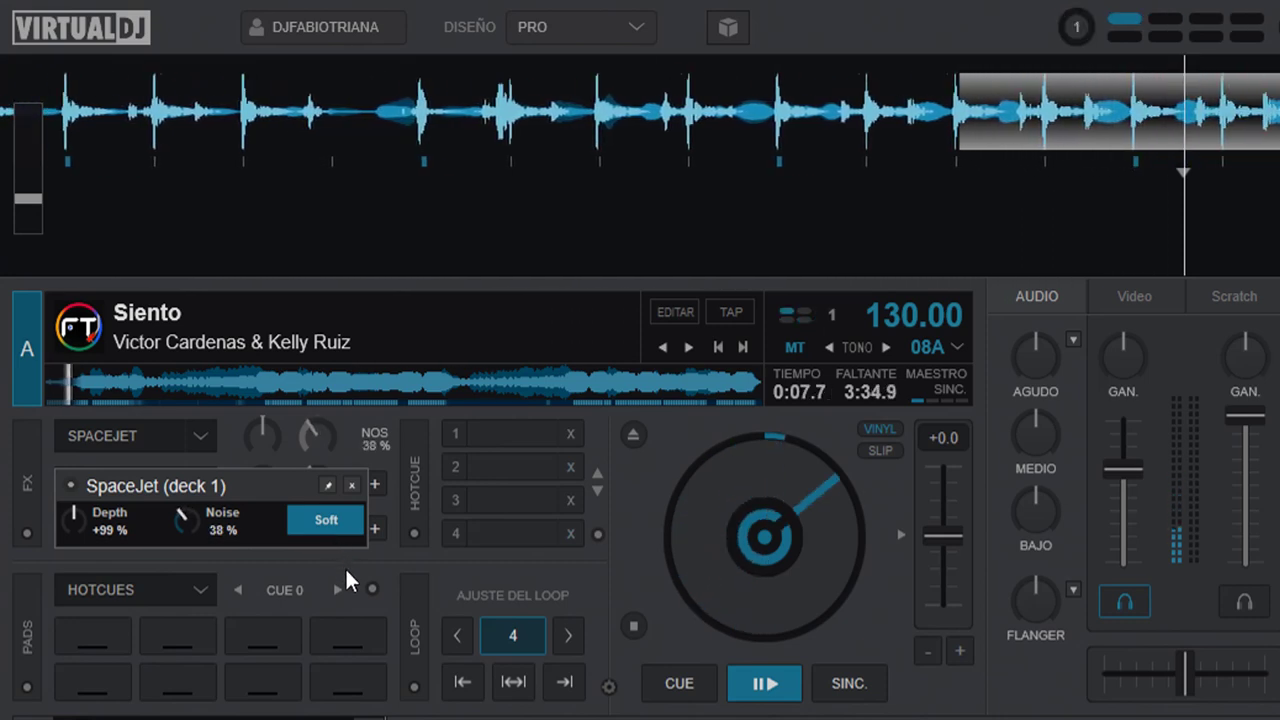
pyautogui.click(682, 684)
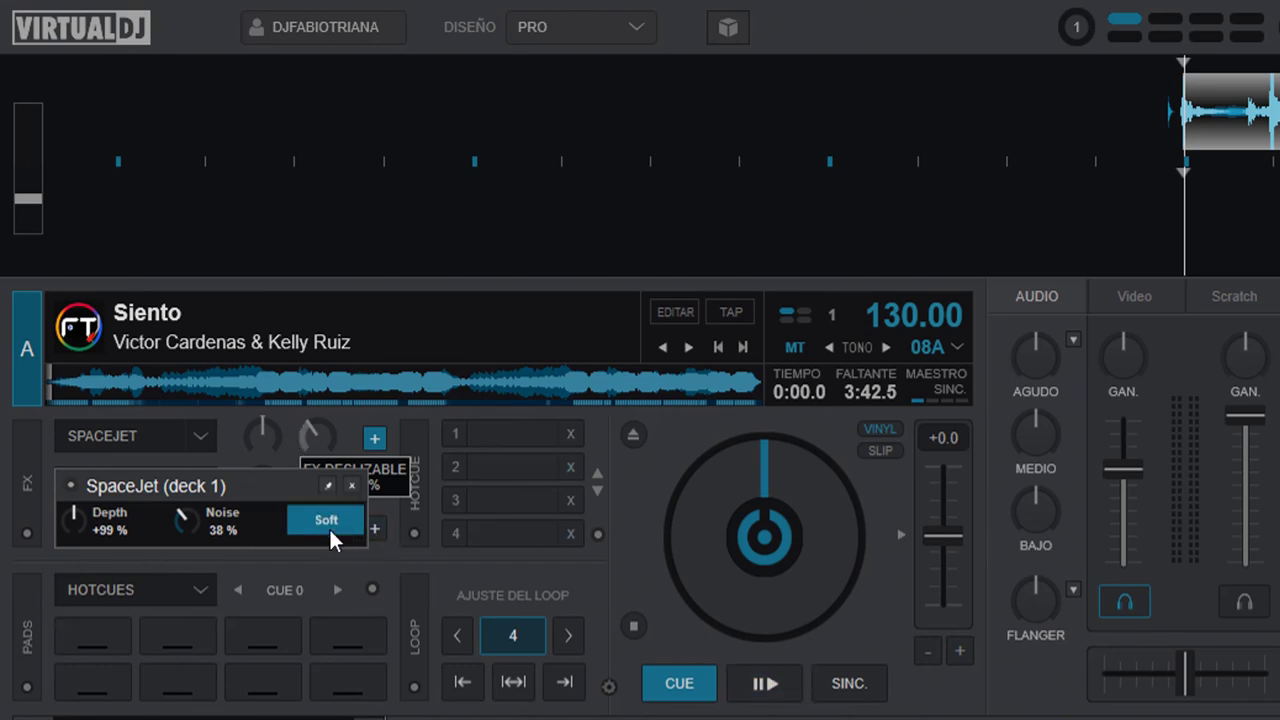
pyautogui.moveTo(242, 480); pyautogui.dragTo(262, 487)
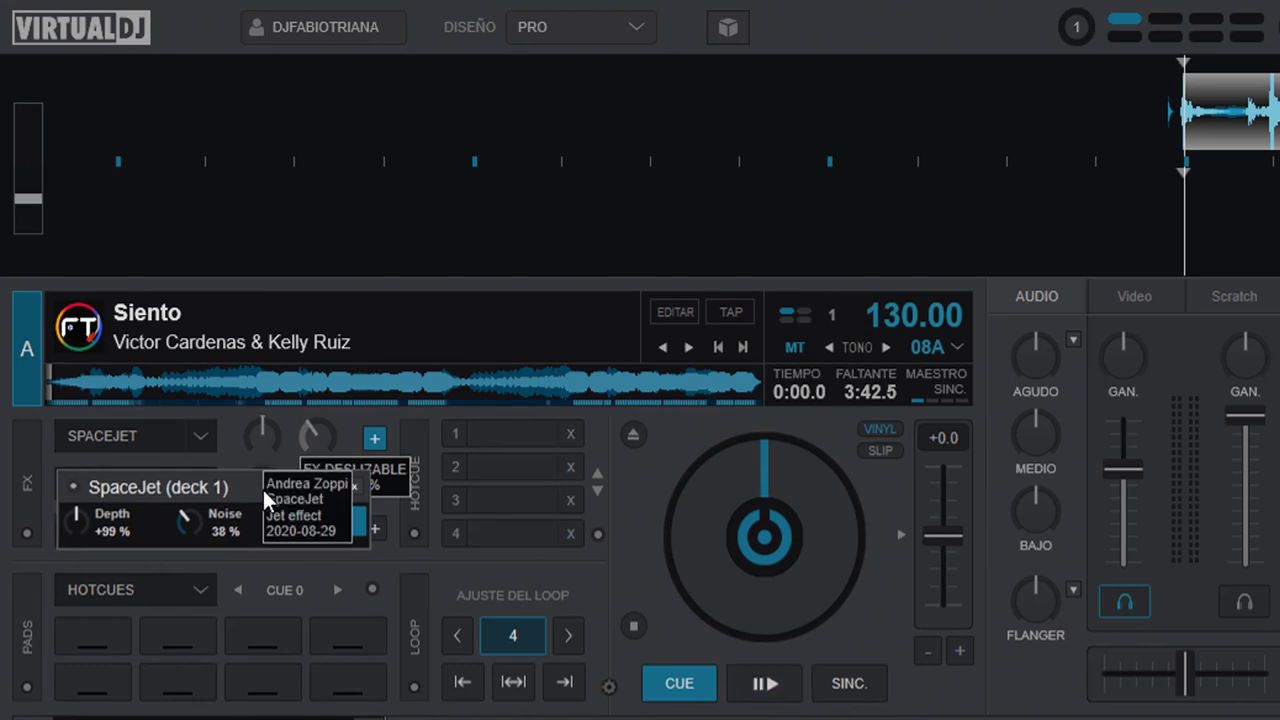